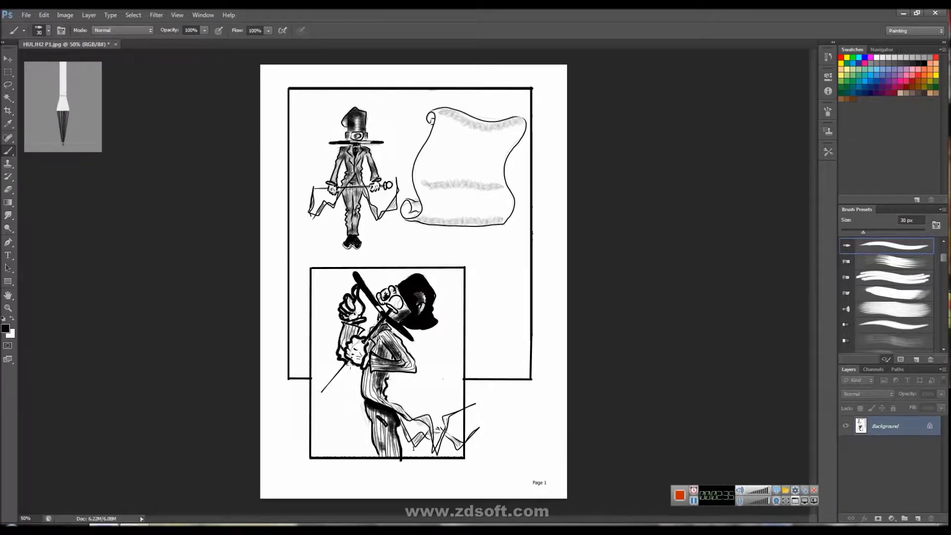
- Ink the lower figure's coat-tail scrap solid black with the Brush
{"action": "key", "text": "e"}
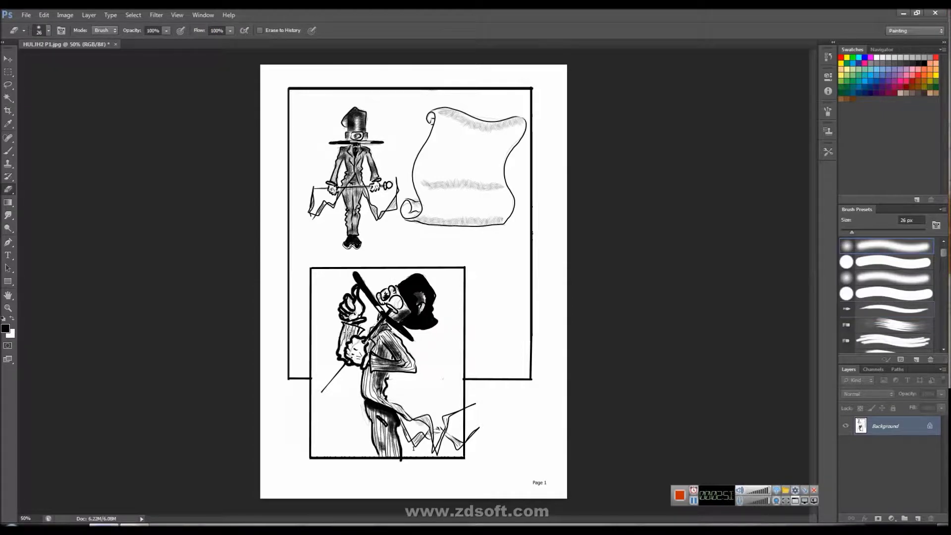
{"action": "key", "text": "b"}
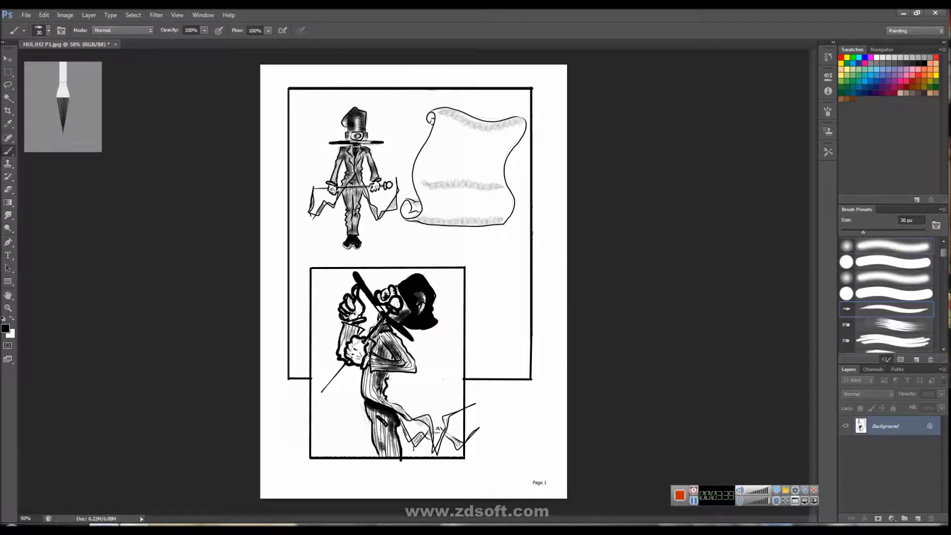
{"action": "left_click_drag", "start_coordinate": [365, 371], "coordinate": [360, 378]}
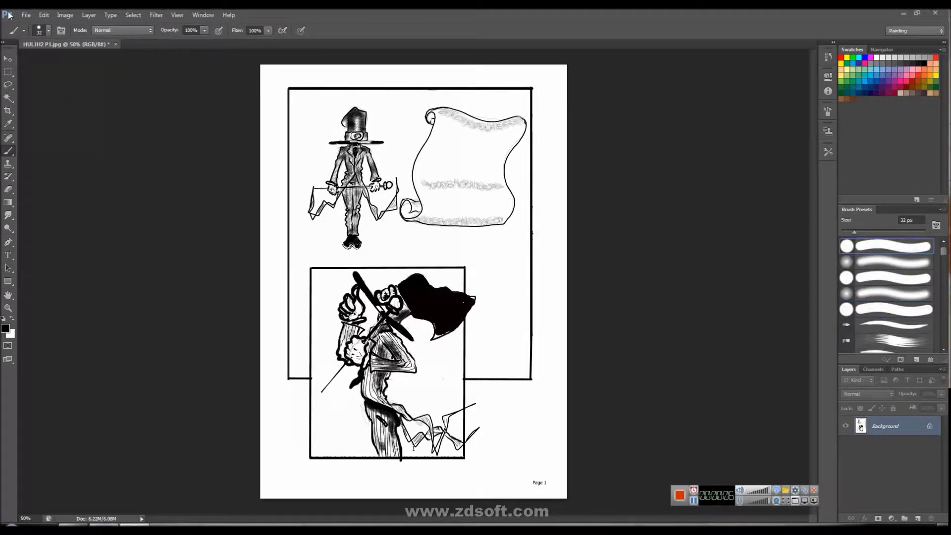
- Open 04-06-41L.jpg from the new stuff folder in My Documents
{"action": "left_click", "coordinate": [26, 15]}
{"action": "left_click", "coordinate": [37, 36]}
{"action": "left_click", "coordinate": [393, 78]}
{"action": "left_click", "coordinate": [327, 124]}
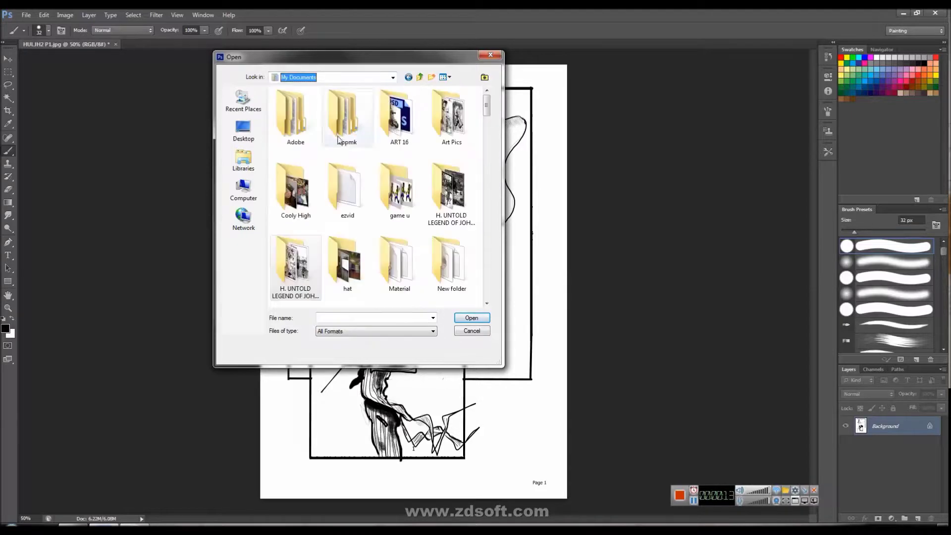
{"action": "left_click_drag", "start_coordinate": [486, 105], "coordinate": [483, 130]}
{"action": "double_click", "coordinate": [348, 152]}
{"action": "left_click", "coordinate": [449, 76]}
{"action": "left_click", "coordinate": [444, 167]}
{"action": "scroll", "coordinate": [361, 201], "scroll_direction": "down", "scroll_amount": 6}
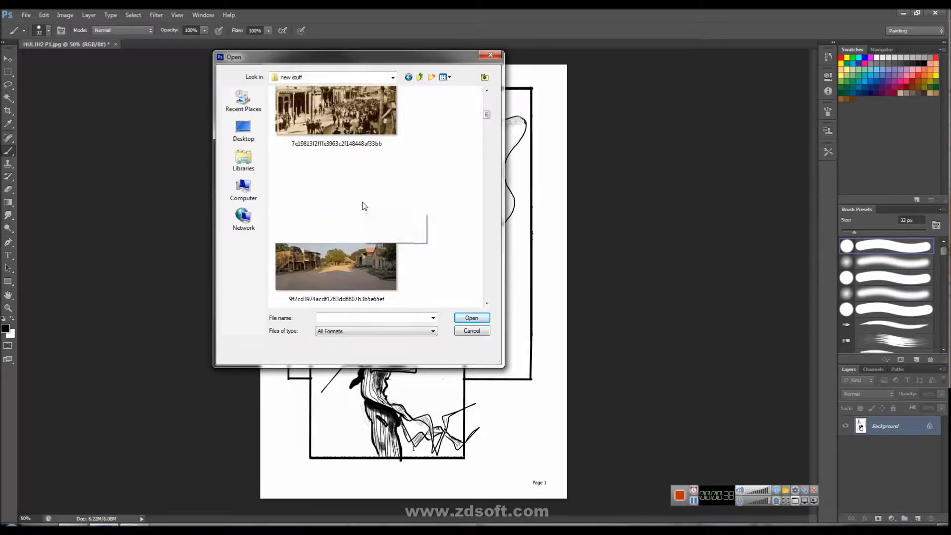
{"action": "scroll", "coordinate": [362, 201], "scroll_direction": "up", "scroll_amount": 10}
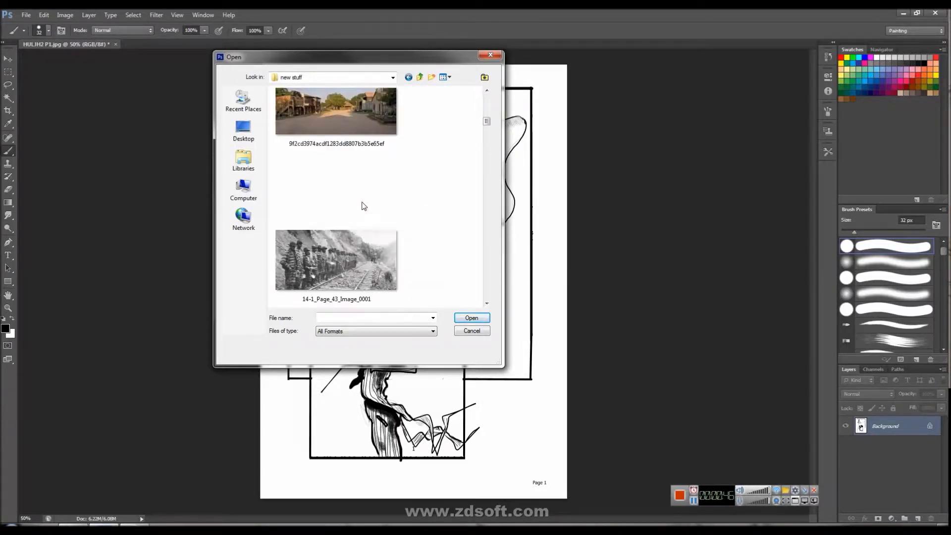
{"action": "double_click", "coordinate": [366, 194]}
- Copy the whole photo and return to the HULIH2 P1 comic page
{"action": "left_click", "coordinate": [65, 15]}
{"action": "mouse_move", "coordinate": [133, 15]}
{"action": "left_click", "coordinate": [45, 15]}
{"action": "left_click", "coordinate": [54, 82]}
{"action": "left_click", "coordinate": [64, 44]}
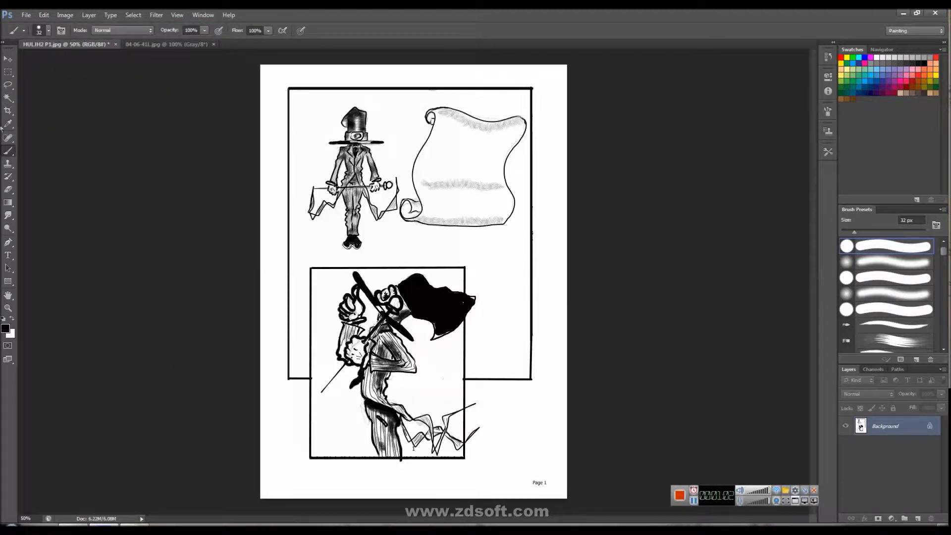
- Magic Wand the top panel's white interior and Paste Into it the copied photo
{"action": "key", "text": "w"}
{"action": "left_click", "coordinate": [313, 248]}
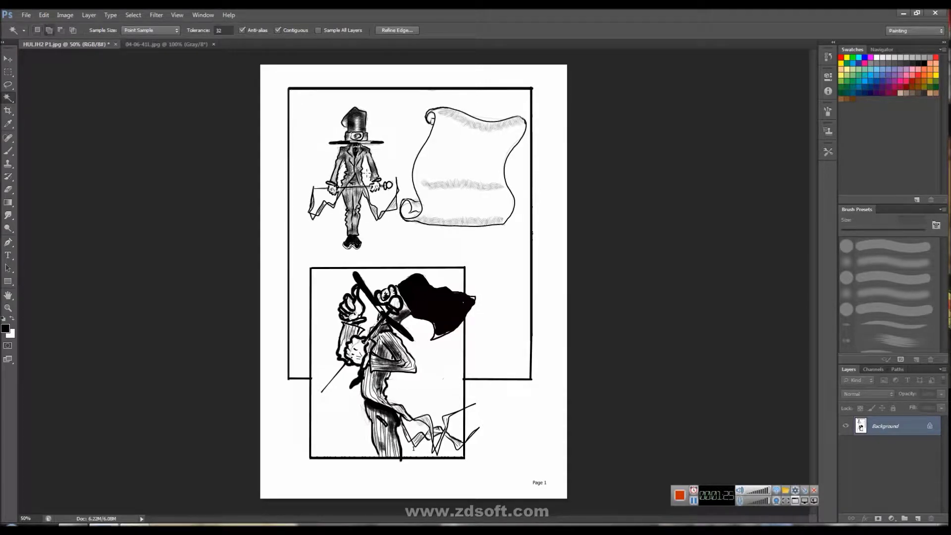
{"action": "left_click", "coordinate": [43, 15]}
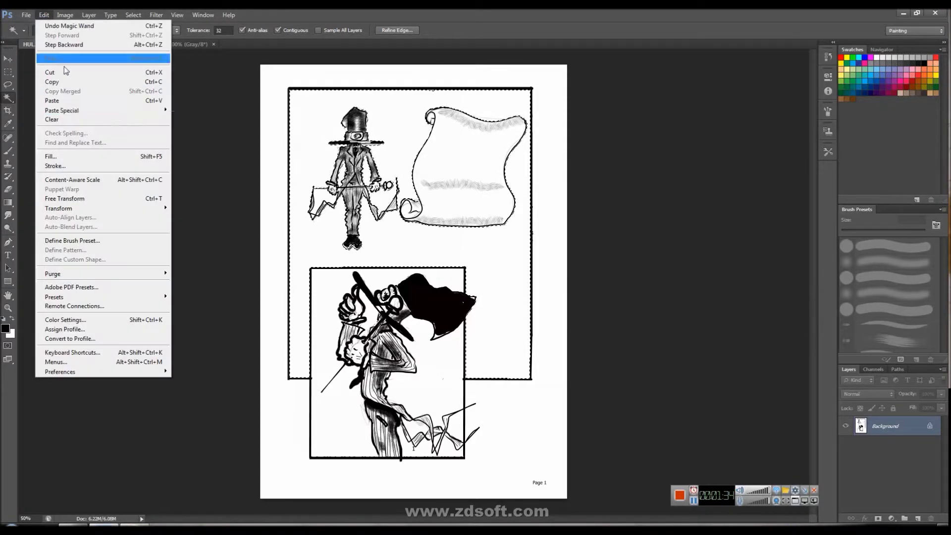
{"action": "mouse_move", "coordinate": [75, 110]}
{"action": "left_click", "coordinate": [188, 121]}
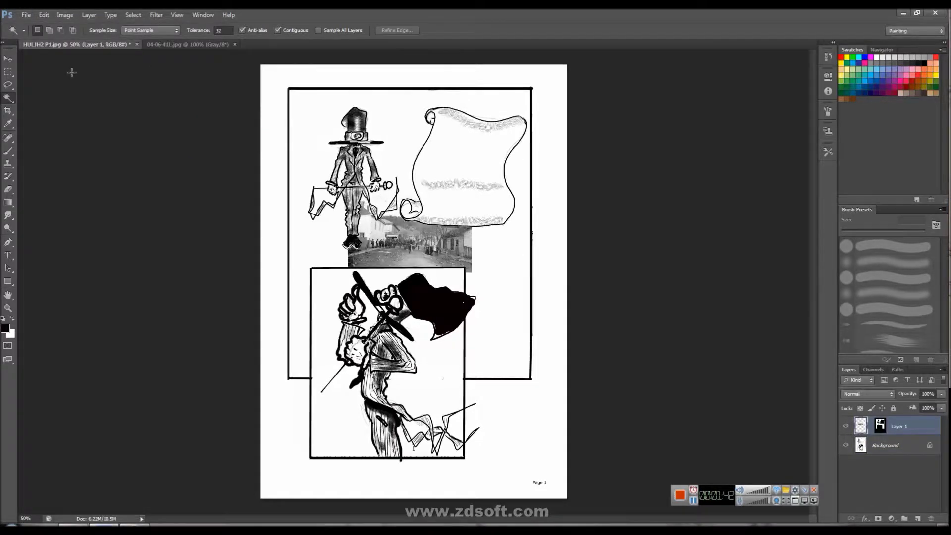
- Scale the pasted photo to fill the top panel and nudge it into position
{"action": "left_click", "coordinate": [44, 15]}
{"action": "mouse_move", "coordinate": [148, 208]}
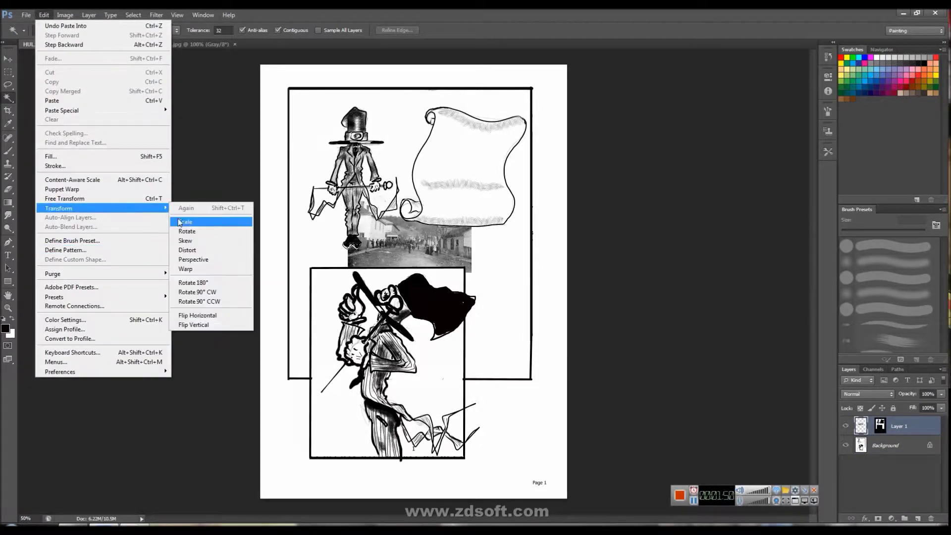
{"action": "left_click", "coordinate": [188, 221]}
{"action": "left_click_drag", "start_coordinate": [310, 109], "coordinate": [290, 92]}
{"action": "left_click_drag", "start_coordinate": [471, 182], "coordinate": [530, 182]}
{"action": "mouse_move", "coordinate": [400, 272]}
{"action": "left_mouse_down"}
{"action": "mouse_move", "coordinate": [401, 392]}
{"action": "mouse_move", "coordinate": [400, 254]}
{"action": "left_mouse_up"}
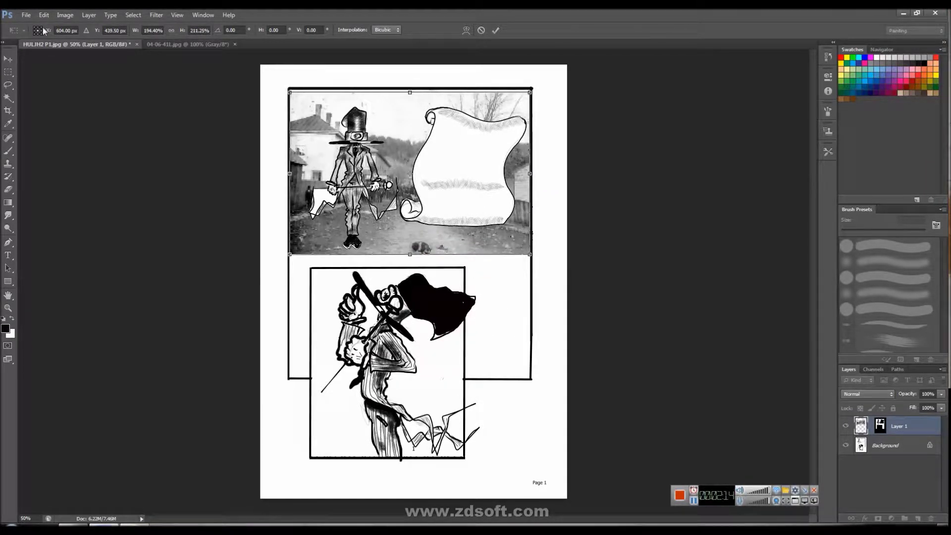
{"action": "left_click", "coordinate": [8, 85]}
{"action": "left_click", "coordinate": [430, 197]}
{"action": "left_click", "coordinate": [8, 59]}
{"action": "left_click_drag", "start_coordinate": [316, 155], "coordinate": [316, 154]}
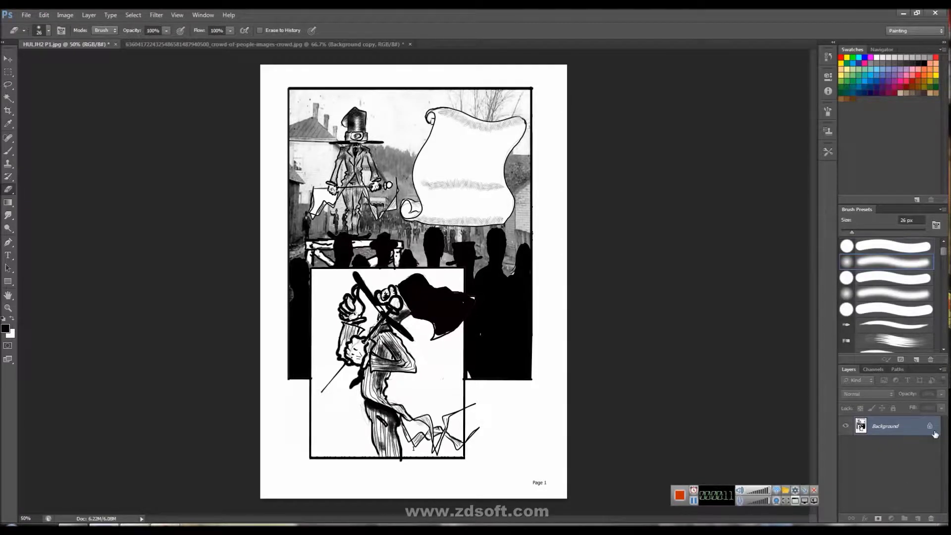
- Replace Background with a Background copy layer, erase bottom-right specks, and add Layer 1
{"action": "right_click", "coordinate": [890, 427]}
{"action": "left_click", "coordinate": [889, 442]}
{"action": "left_click", "coordinate": [560, 170]}
{"action": "left_click", "coordinate": [891, 445]}
{"action": "left_click", "coordinate": [932, 518]}
{"action": "key", "text": "Return"}
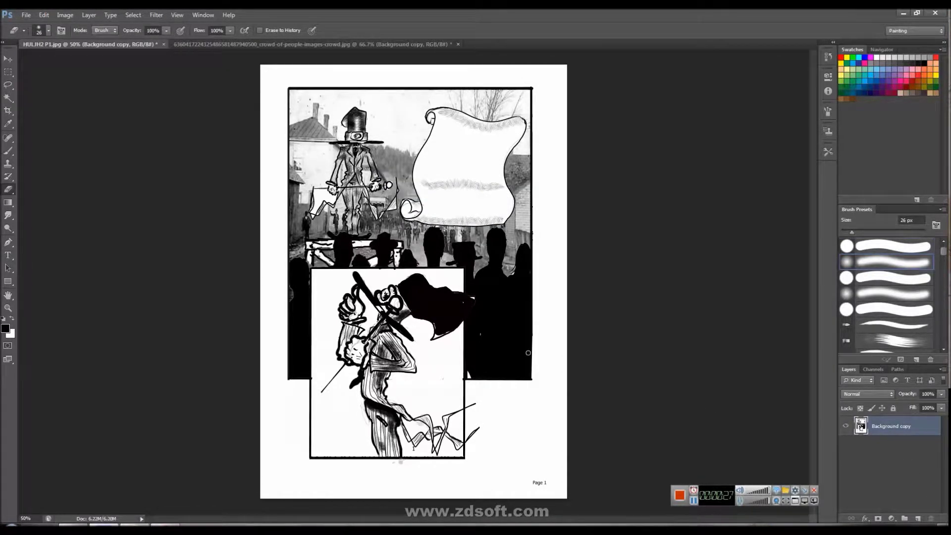
{"action": "left_click_drag", "start_coordinate": [543, 483], "coordinate": [549, 479]}
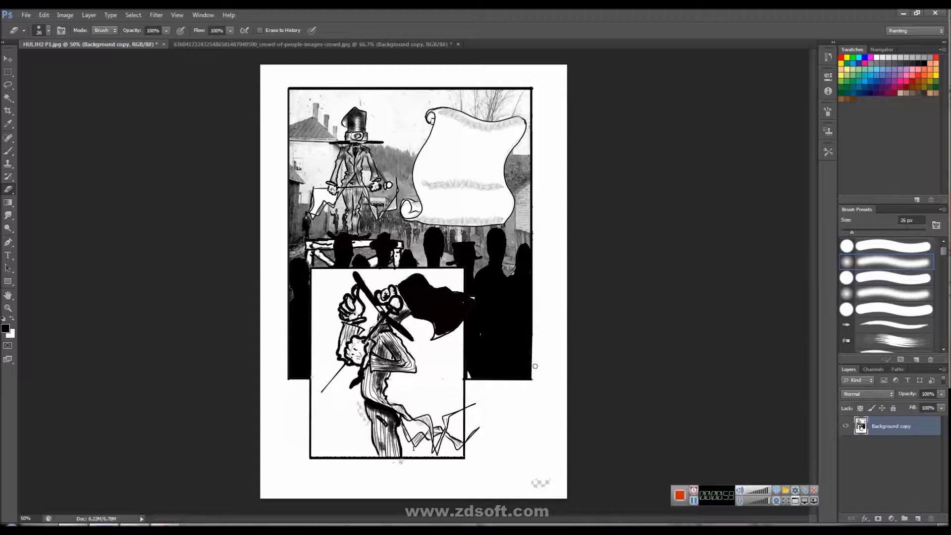
{"action": "left_click", "coordinate": [918, 518]}
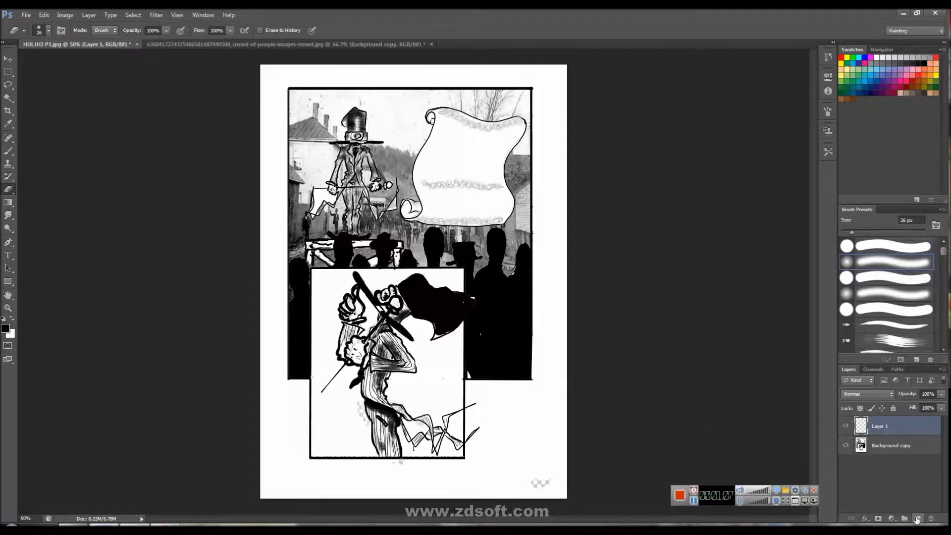
- Shade the coat-tail tip with a near-black brush at 75% opacity and 12 px
{"action": "left_click", "coordinate": [6, 329]}
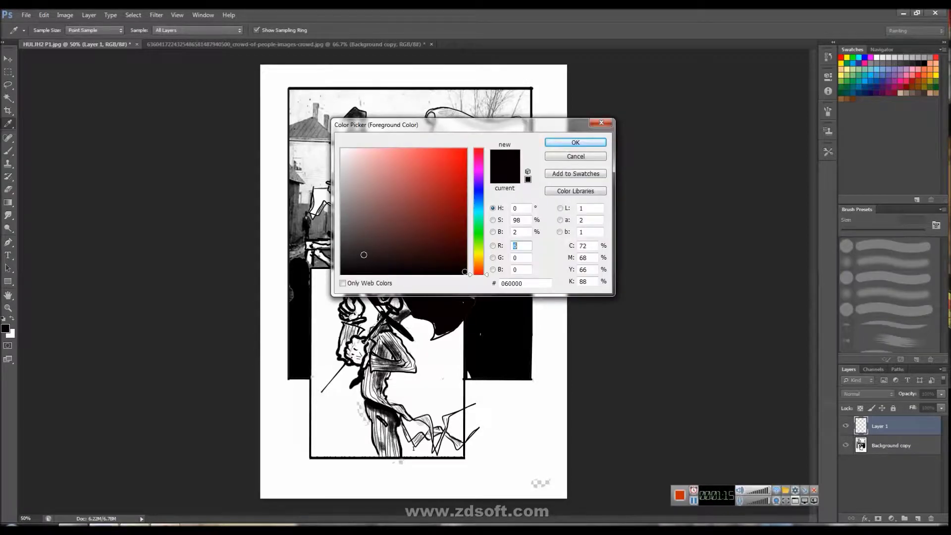
{"action": "left_click", "coordinate": [575, 142]}
{"action": "left_click", "coordinate": [8, 150]}
{"action": "left_click", "coordinate": [204, 30]}
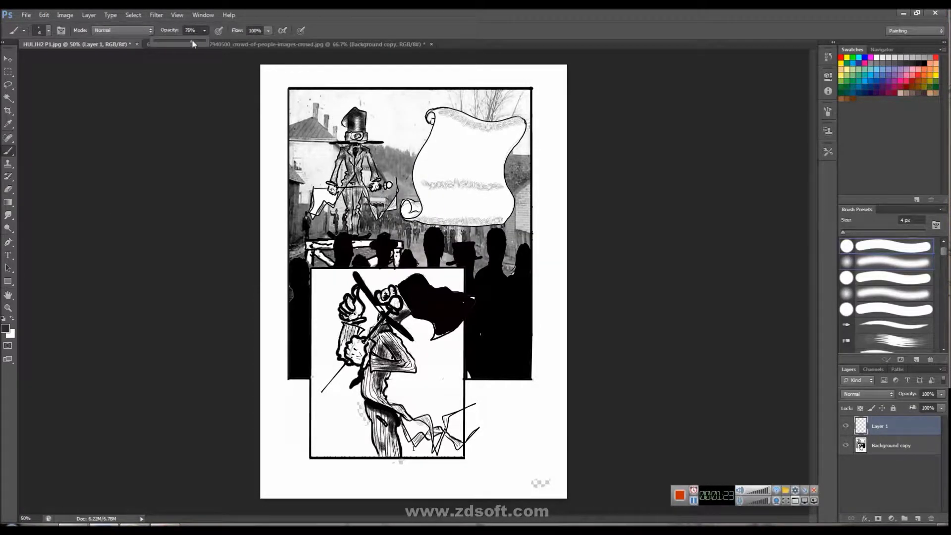
{"action": "left_click", "coordinate": [48, 32]}
{"action": "left_click_drag", "start_coordinate": [16, 61], "coordinate": [20, 61]}
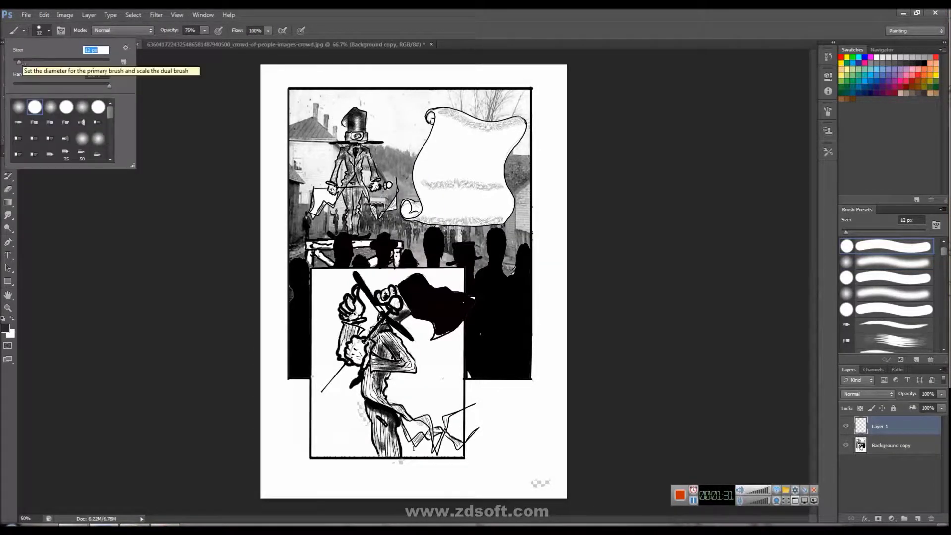
{"action": "left_click", "coordinate": [395, 442]}
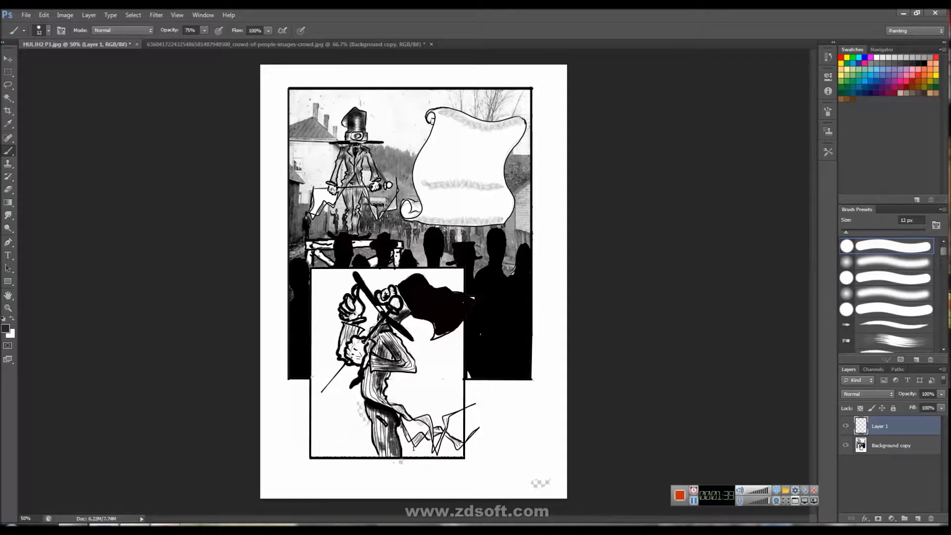
{"action": "left_click_drag", "start_coordinate": [436, 450], "coordinate": [440, 444]}
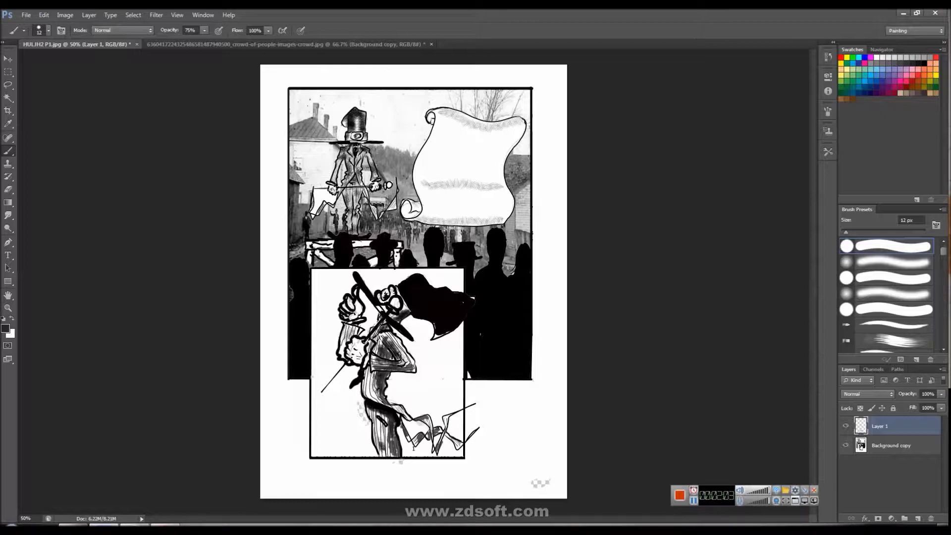
- Set Layer 1's blend mode to Multiply
{"action": "left_click", "coordinate": [867, 394]}
{"action": "left_click", "coordinate": [862, 174]}
{"action": "left_click", "coordinate": [8, 215]}
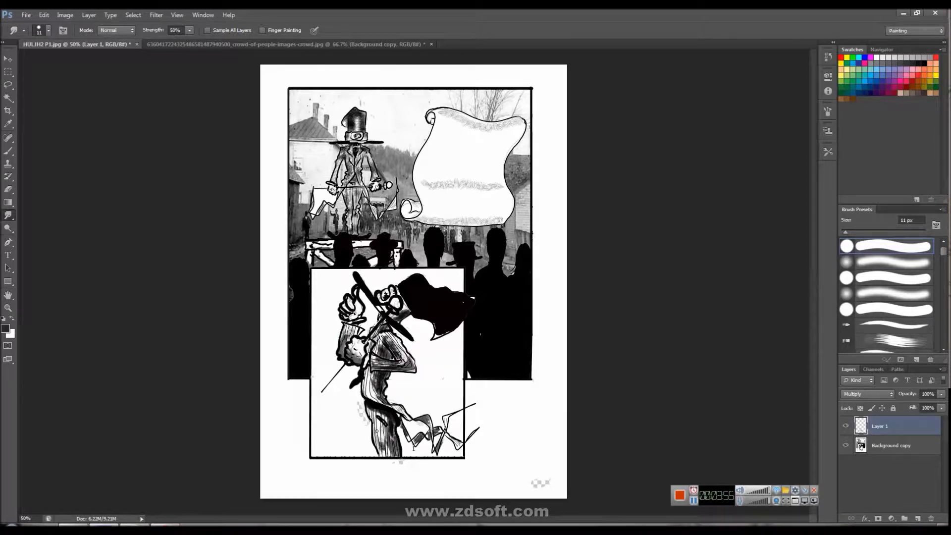
- Rework the lower figure's goggles on Layer 1 with Brush and Smudge, then activate Background copy
{"action": "key", "text": "b"}
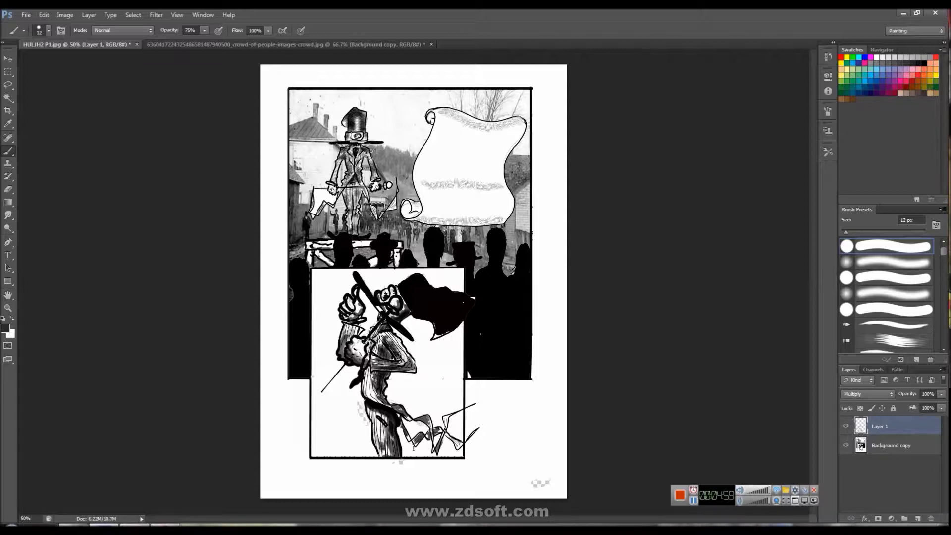
{"action": "left_click", "coordinate": [8, 215]}
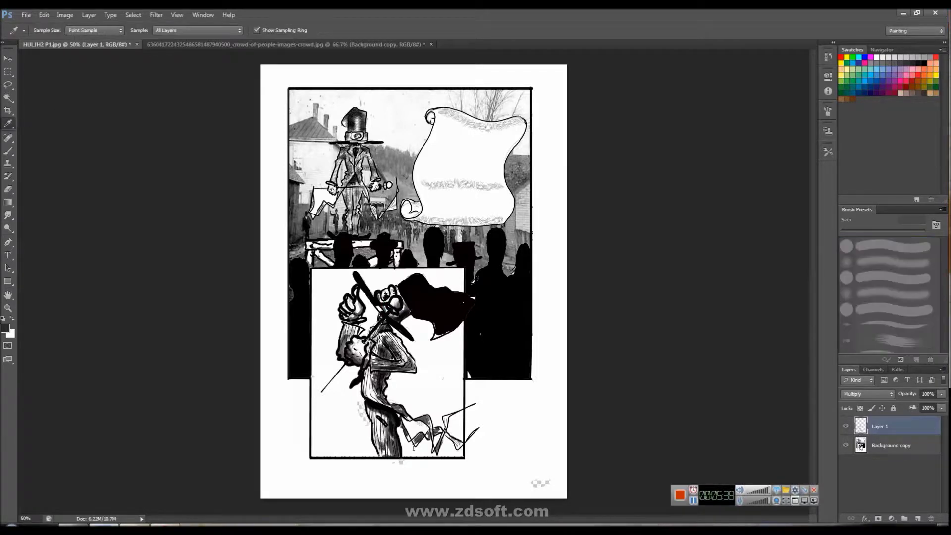
{"action": "key", "text": "b"}
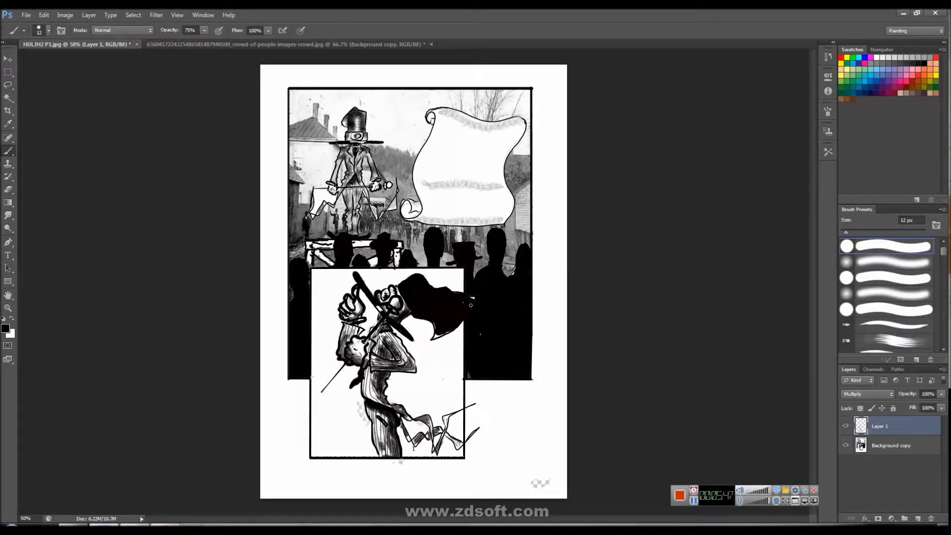
{"action": "key", "text": "alt+bracketleft"}
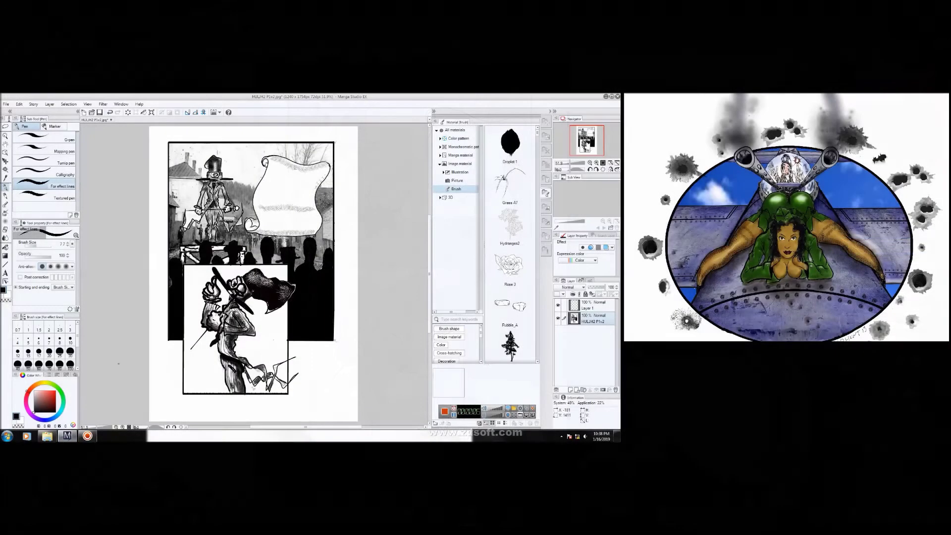
- Pick the Husky maple leaf decoration brush and test-stamp panel 1's corner, then undo
{"action": "left_click", "coordinate": [5, 221]}
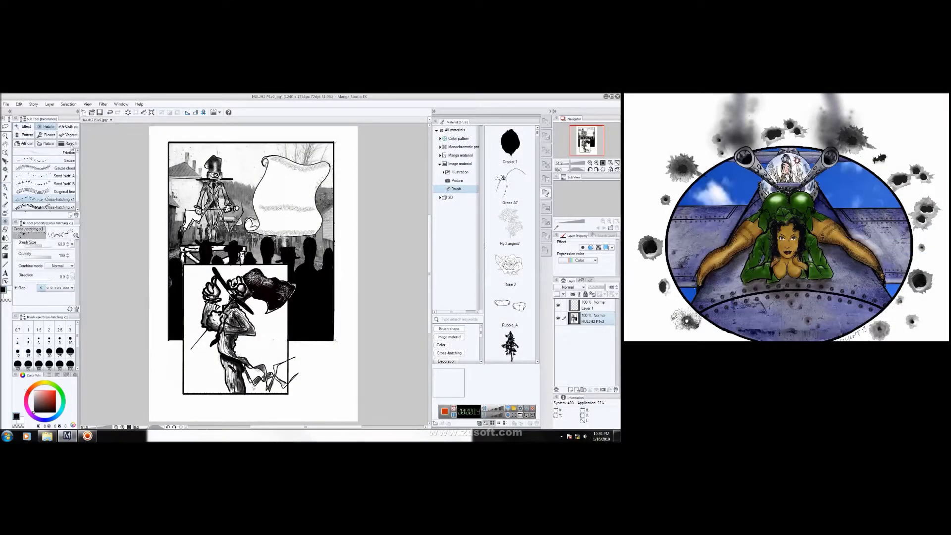
{"action": "left_click", "coordinate": [68, 143]}
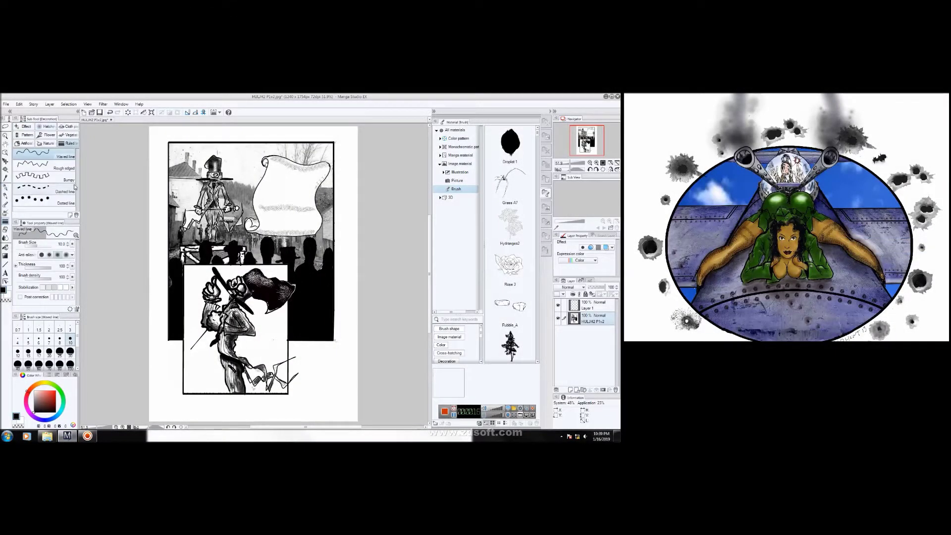
{"action": "left_click", "coordinate": [26, 135]}
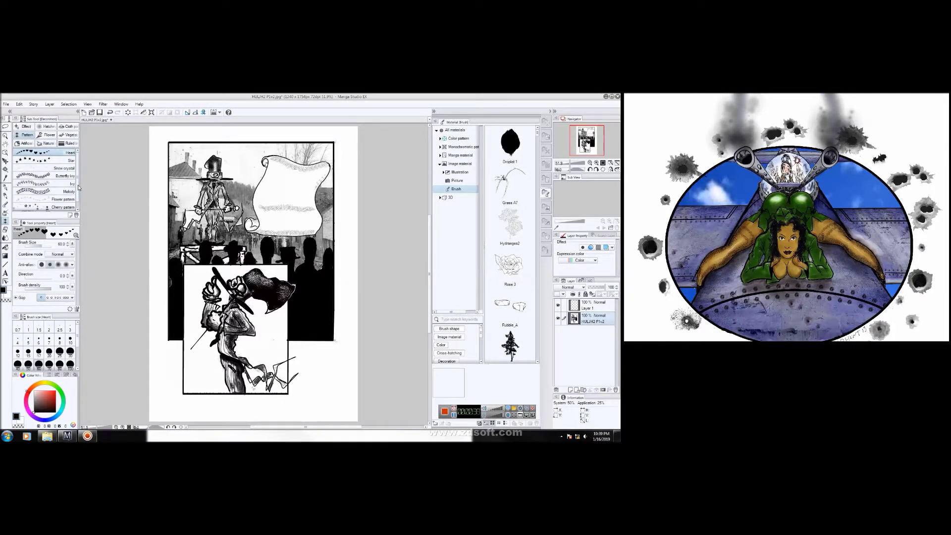
{"action": "left_click", "coordinate": [63, 128]}
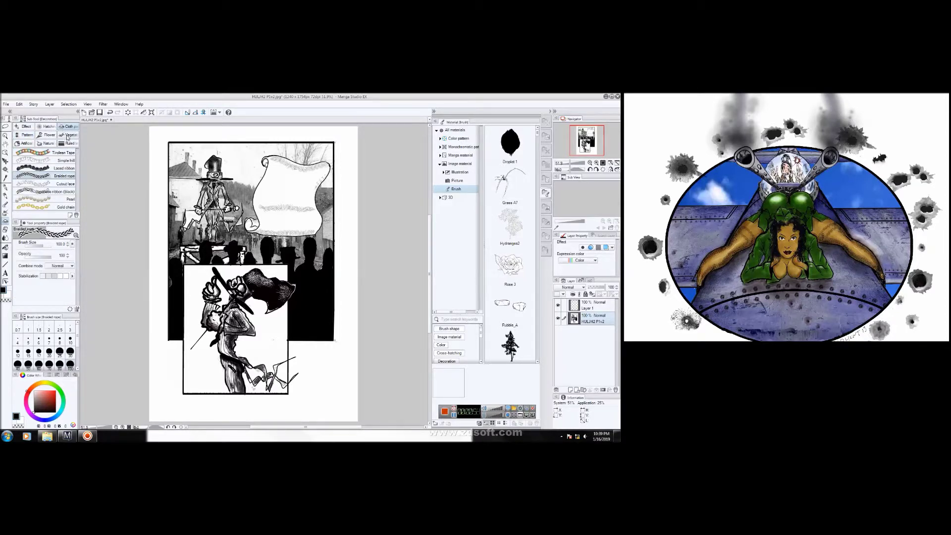
{"action": "left_click", "coordinate": [67, 135]}
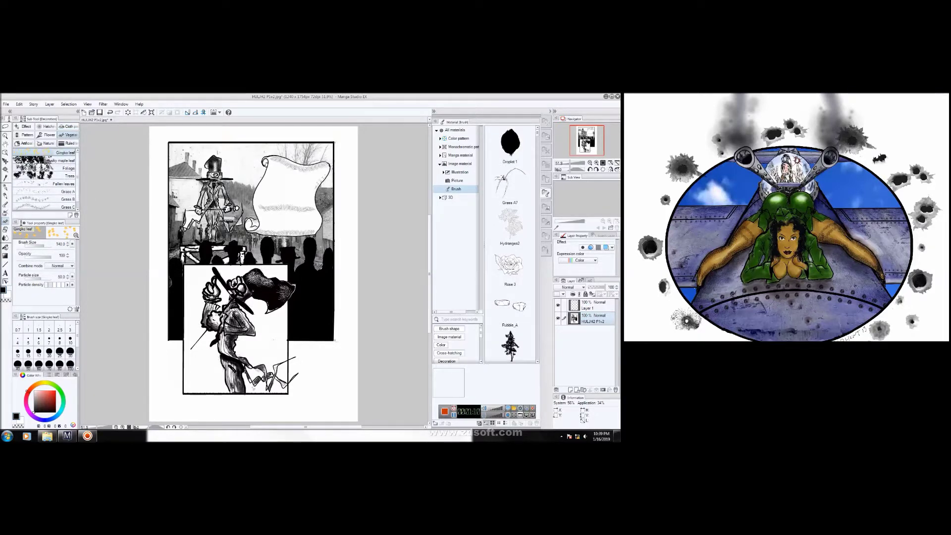
{"action": "left_click", "coordinate": [35, 162]}
{"action": "key", "text": "alt+bracketright"}
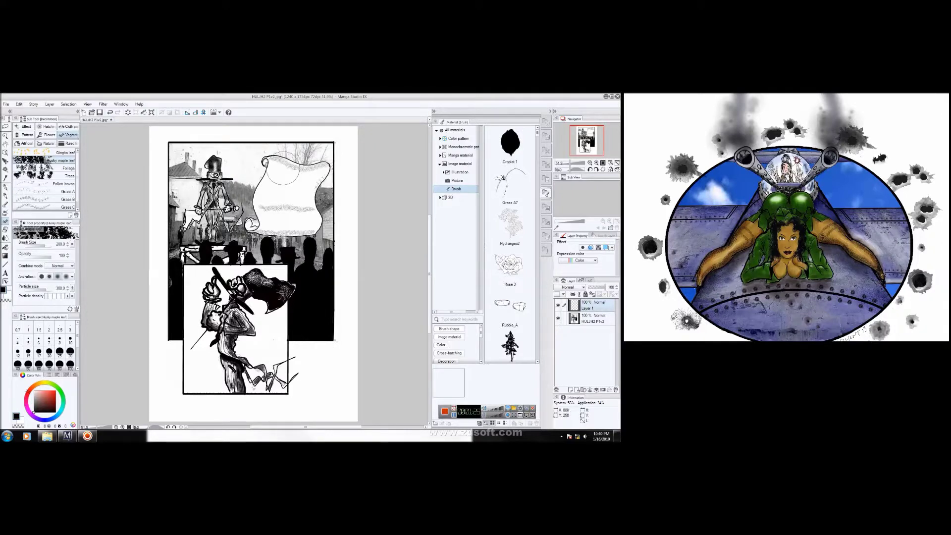
{"action": "left_click", "coordinate": [190, 162]}
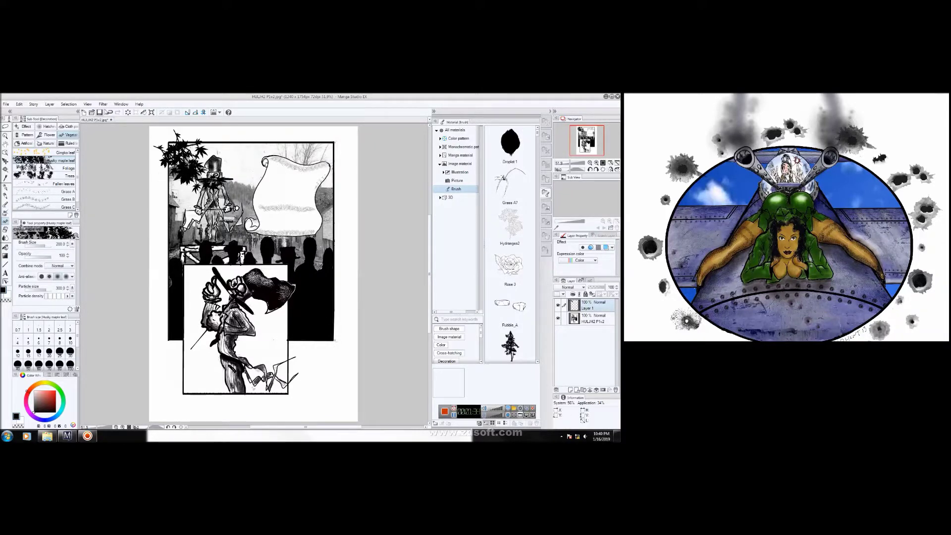
{"action": "left_click", "coordinate": [108, 112]}
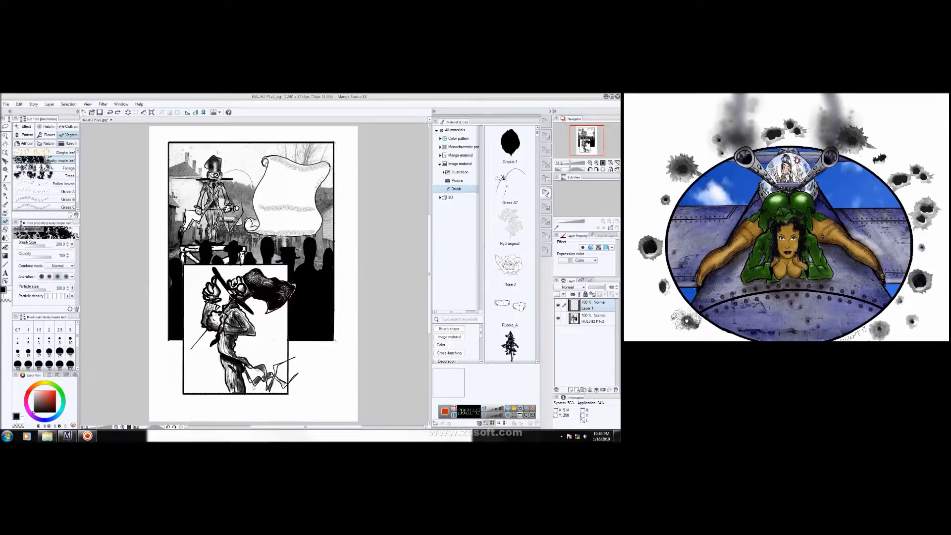
- Select panel 1's interior on the HULJH2 P1v2 layer and stamp maple leaves along its top
{"action": "left_click", "coordinate": [5, 170]}
{"action": "left_click", "coordinate": [594, 318]}
{"action": "left_click", "coordinate": [177, 148]}
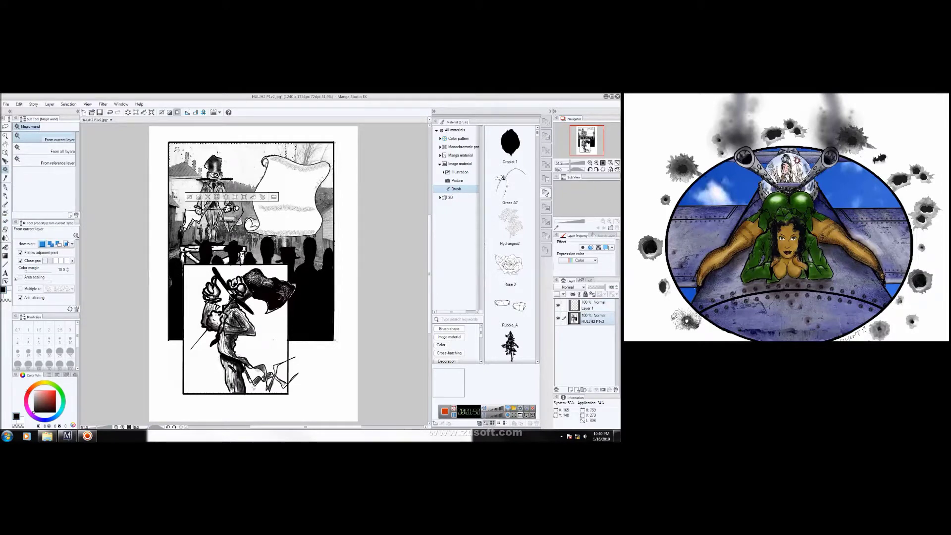
{"action": "left_click", "coordinate": [6, 221]}
{"action": "left_click", "coordinate": [177, 152]}
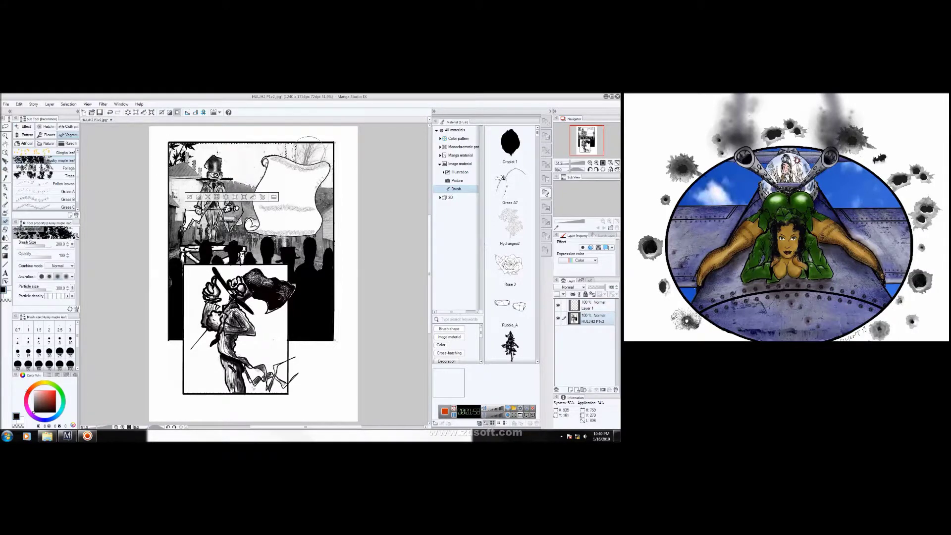
{"action": "left_click", "coordinate": [258, 161]}
{"action": "left_click", "coordinate": [592, 308]}
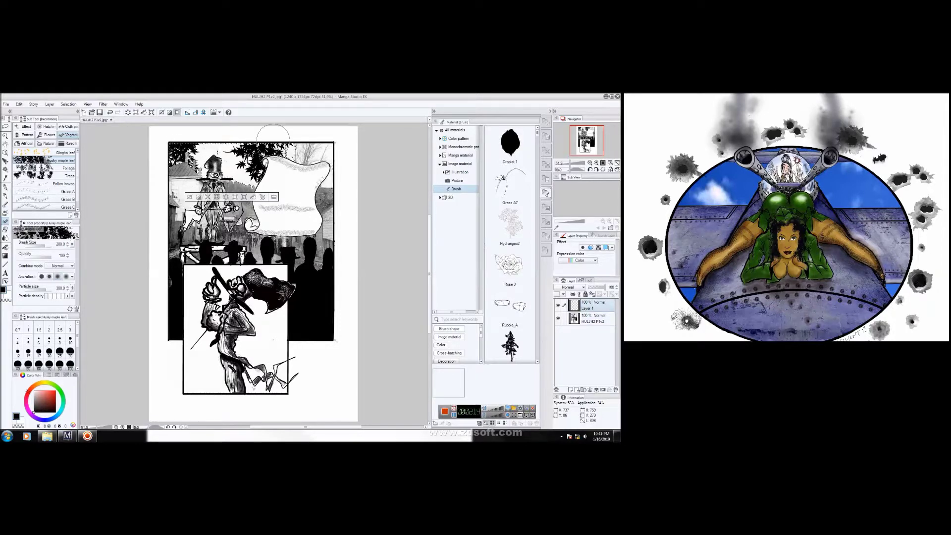
{"action": "left_click", "coordinate": [593, 319]}
{"action": "left_click", "coordinate": [6, 169]}
{"action": "left_click", "coordinate": [135, 131]}
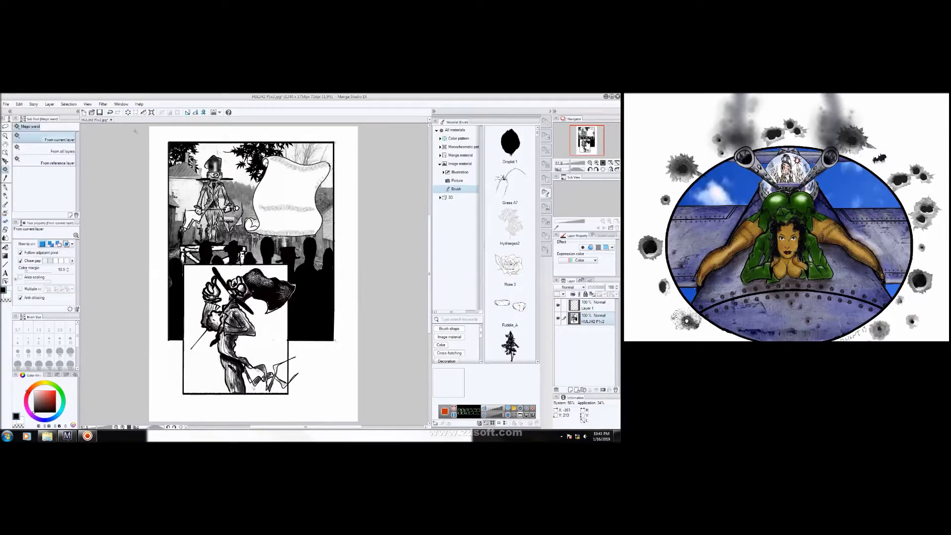
{"action": "left_click", "coordinate": [6, 220]}
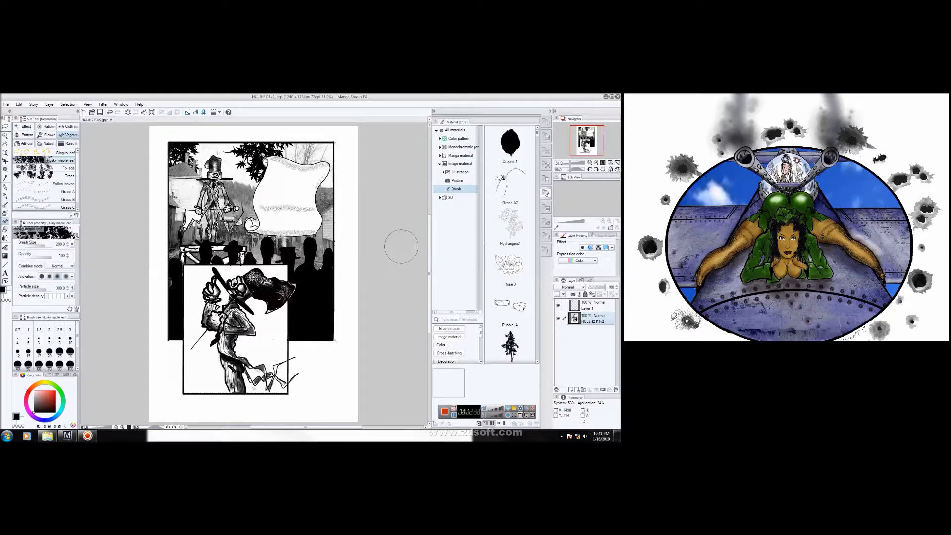
- Stamp smaller maple leaf clusters inside a rectangular selection over panel 1's top
{"action": "left_click", "coordinate": [5, 127]}
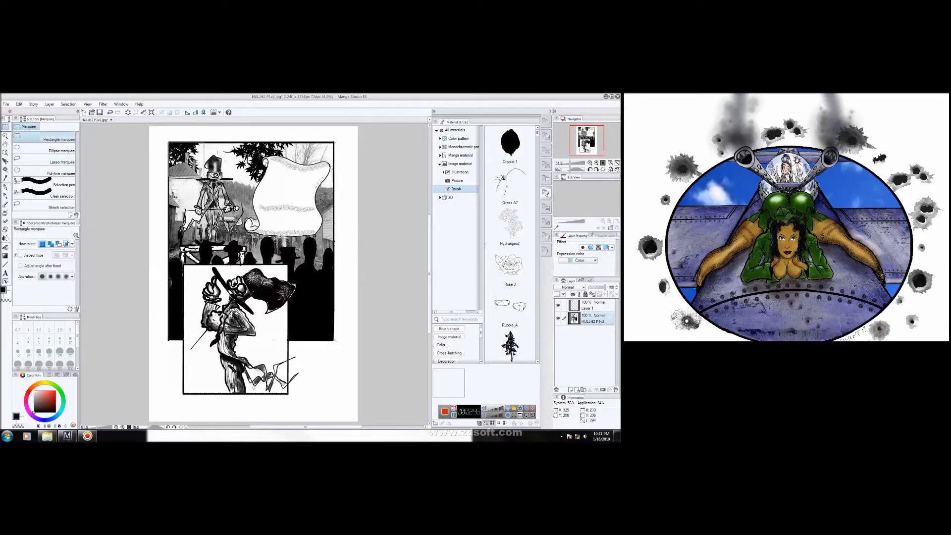
{"action": "left_click_drag", "start_coordinate": [204, 177], "coordinate": [202, 176]}
{"action": "left_click", "coordinate": [5, 221]}
{"action": "mouse_move", "coordinate": [153, 152]}
{"action": "left_mouse_down"}
{"action": "mouse_move", "coordinate": [186, 152]}
{"action": "mouse_move", "coordinate": [173, 158]}
{"action": "left_mouse_up"}
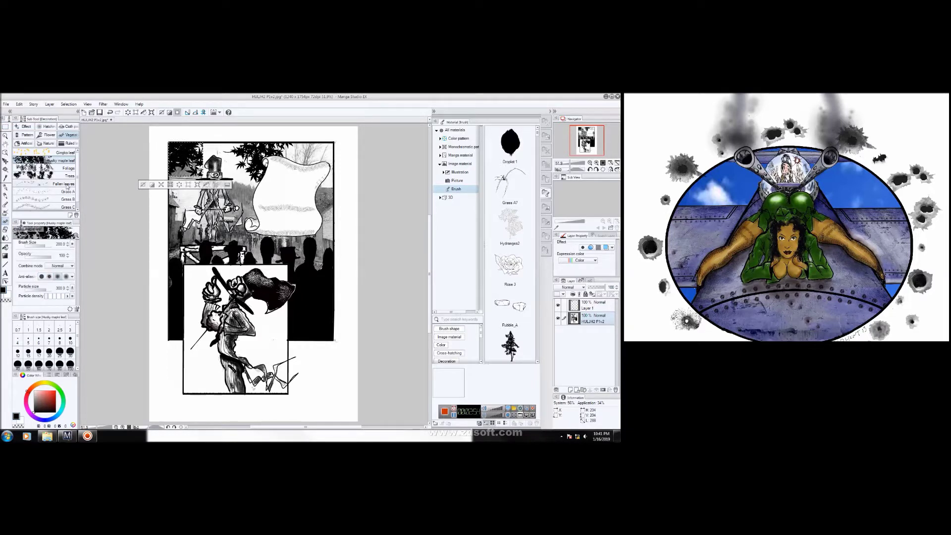
{"action": "left_click", "coordinate": [110, 112]}
{"action": "left_click", "coordinate": [168, 145]}
{"action": "left_click", "coordinate": [176, 140]}
{"action": "left_click", "coordinate": [187, 159]}
{"action": "left_click", "coordinate": [110, 113]}
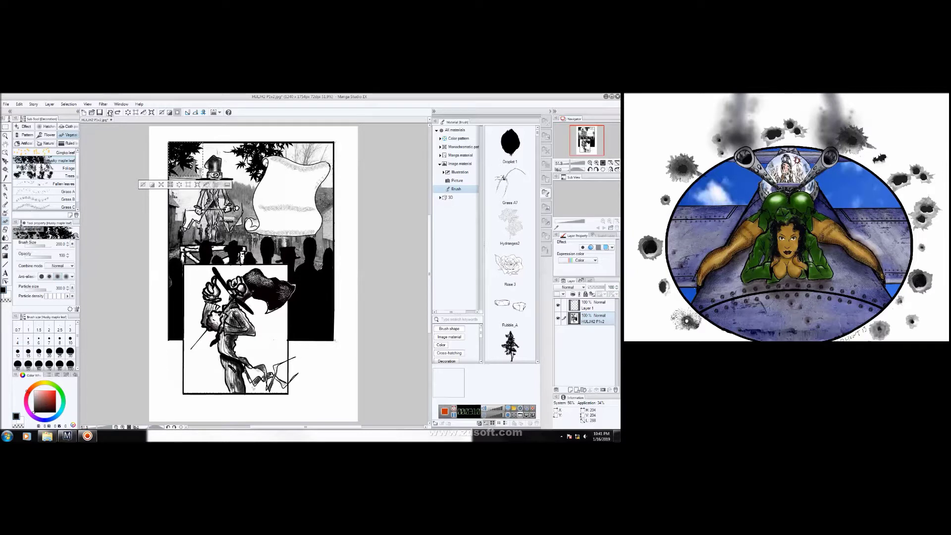
- Make Layer 1 active again and clear the selection
{"action": "left_click", "coordinate": [593, 305]}
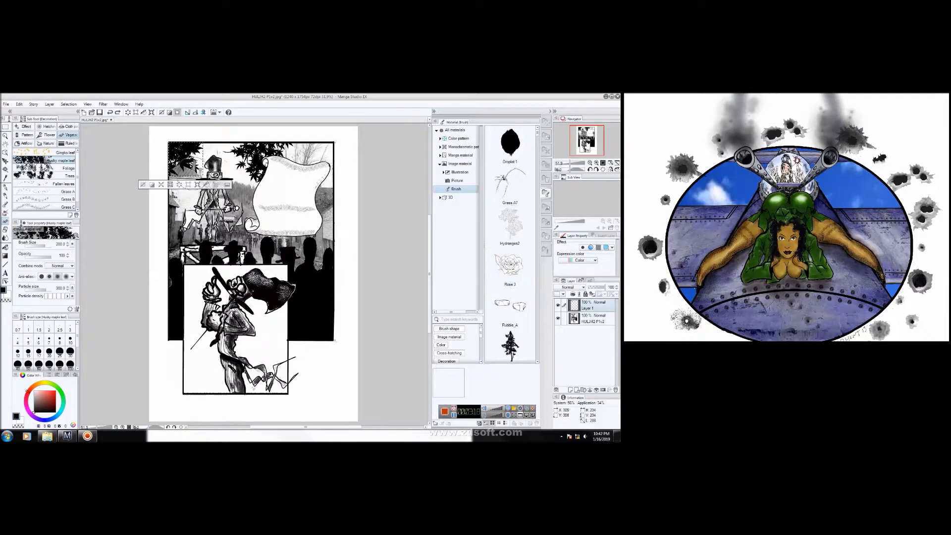
{"action": "left_click", "coordinate": [6, 169]}
{"action": "left_click", "coordinate": [144, 184]}
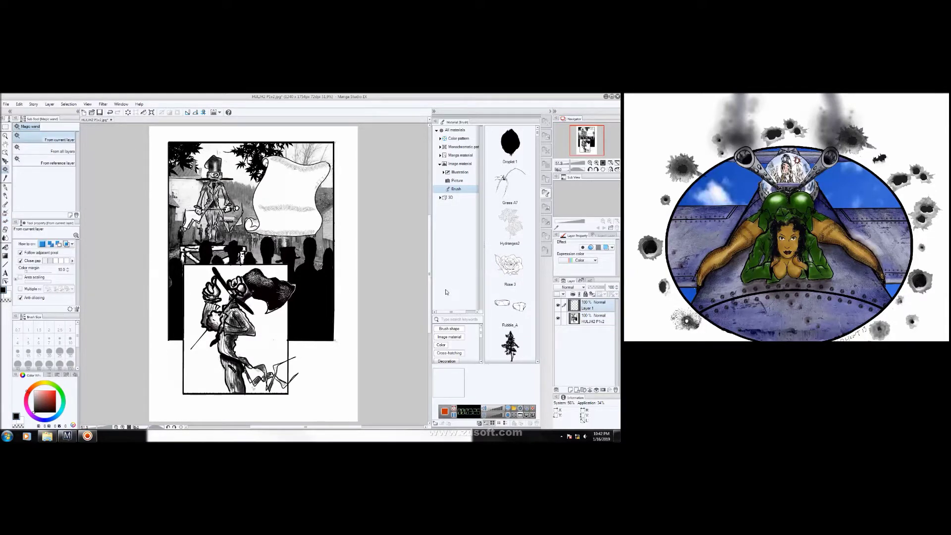
{"action": "left_click", "coordinate": [5, 188]}
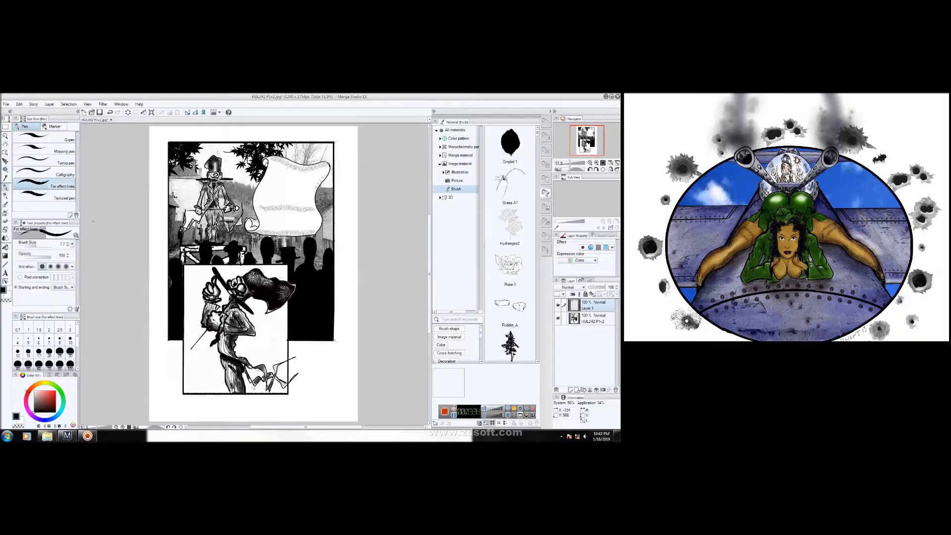
- Choose the Felt pen and draw a polyline selection around the panel's top-right corner
{"action": "left_click", "coordinate": [55, 127]}
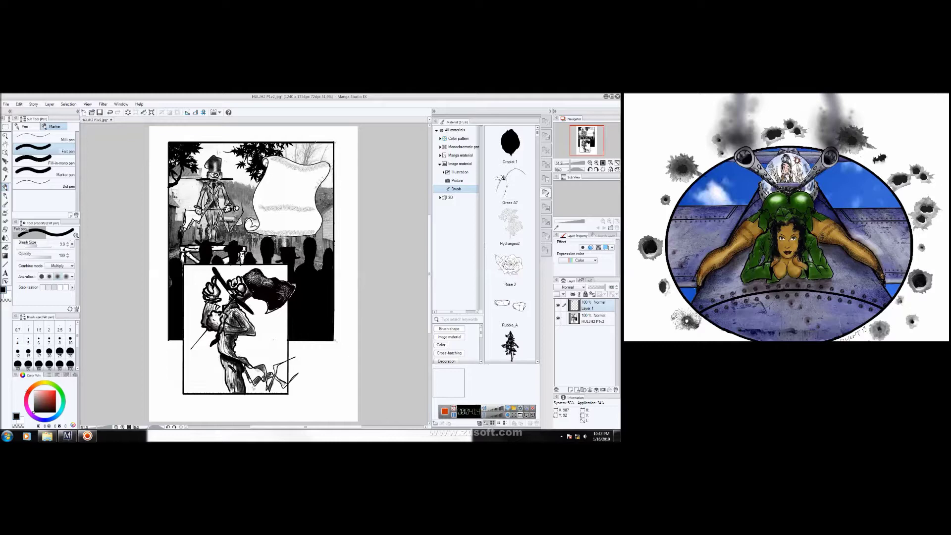
{"action": "key", "text": "m"}
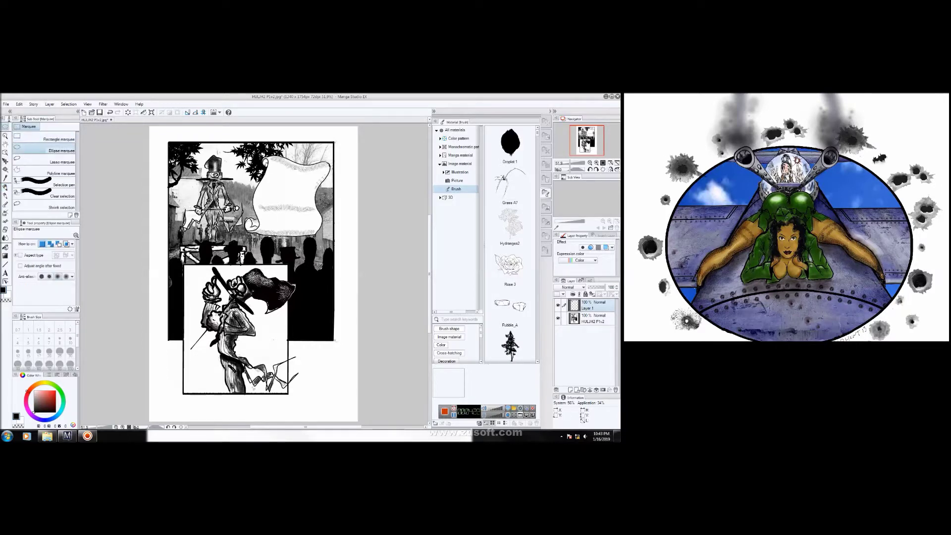
{"action": "left_click_drag", "start_coordinate": [281, 142], "coordinate": [325, 163]}
{"action": "key", "text": "ctrl+z"}
{"action": "left_click", "coordinate": [57, 171]}
{"action": "left_click", "coordinate": [284, 144]}
{"action": "left_click", "coordinate": [279, 159]}
{"action": "left_click", "coordinate": [302, 164]}
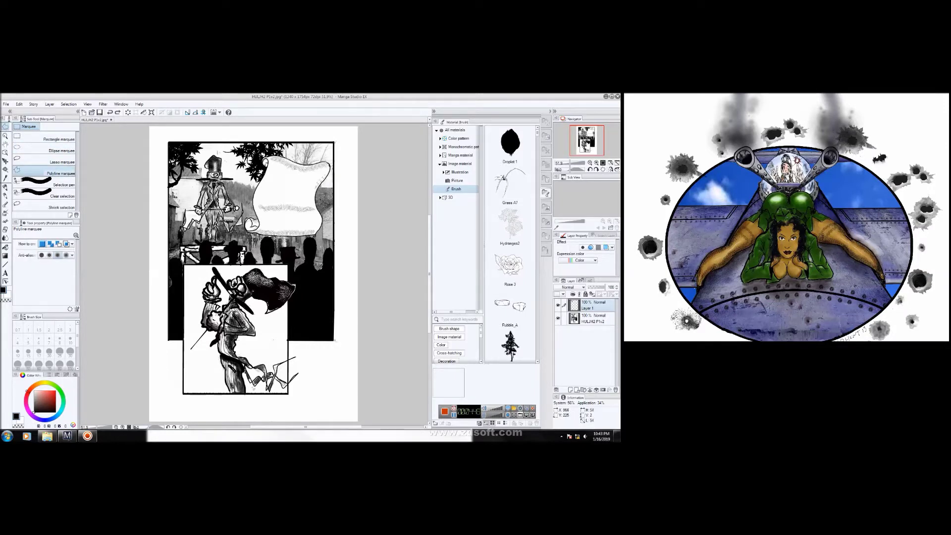
{"action": "left_click", "coordinate": [328, 162]}
{"action": "left_click", "coordinate": [333, 181]}
{"action": "left_click", "coordinate": [334, 143]}
{"action": "left_click", "coordinate": [285, 144]}
- Deselect and ink dark branches with the Felt pen right of the scroll
{"action": "left_click", "coordinate": [6, 220]}
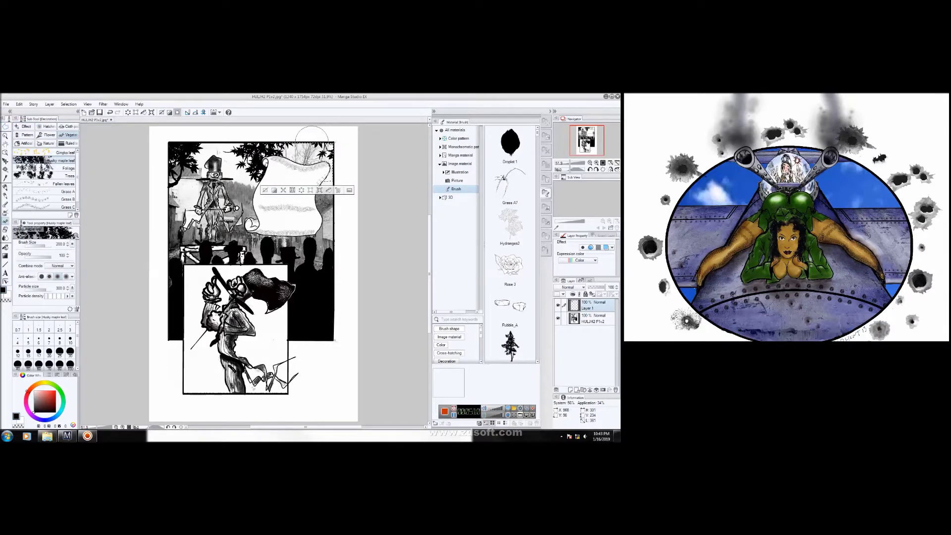
{"action": "key", "text": "ctrl+d"}
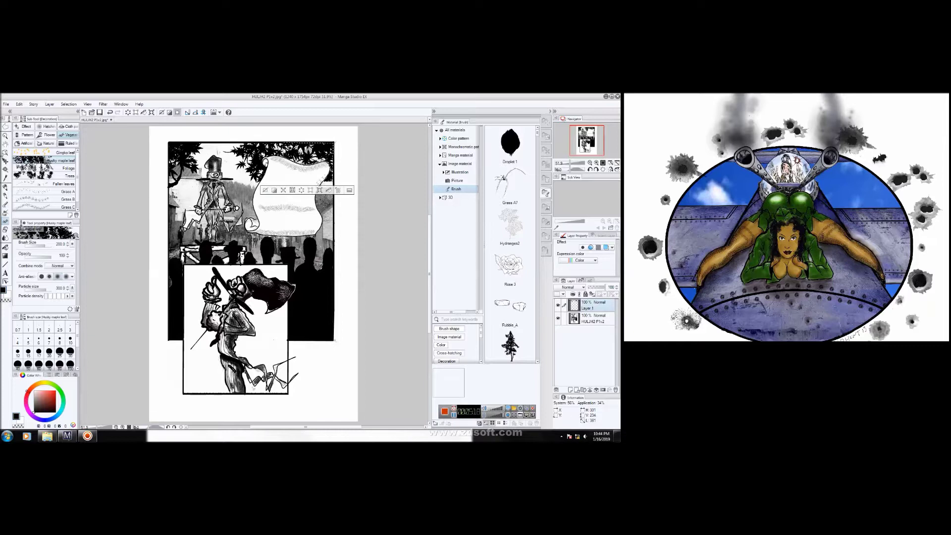
{"action": "left_click", "coordinate": [5, 170]}
{"action": "key", "text": "p"}
{"action": "mouse_move", "coordinate": [327, 181]}
{"action": "left_mouse_down"}
{"action": "mouse_move", "coordinate": [334, 198]}
{"action": "mouse_move", "coordinate": [330, 188]}
{"action": "mouse_move", "coordinate": [318, 192]}
{"action": "left_mouse_up"}
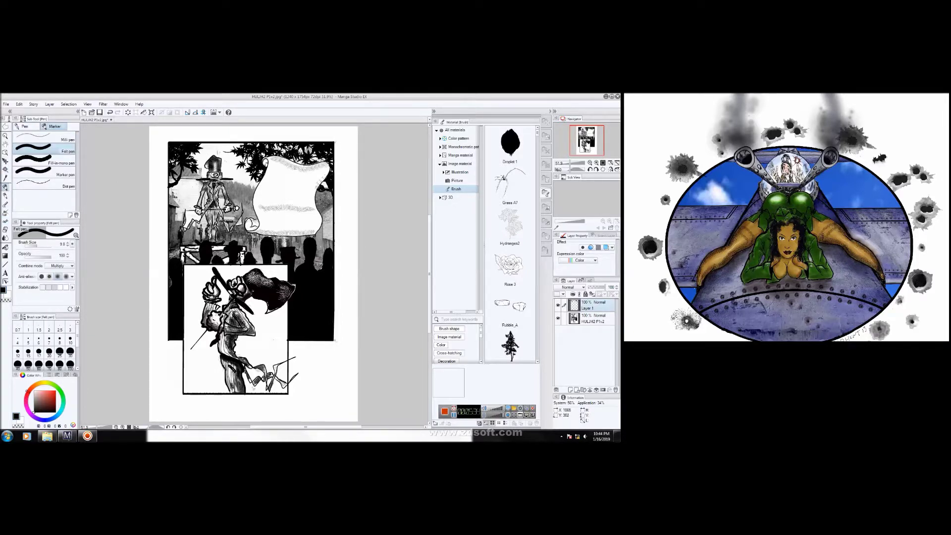
{"action": "left_click_drag", "start_coordinate": [326, 194], "coordinate": [332, 193]}
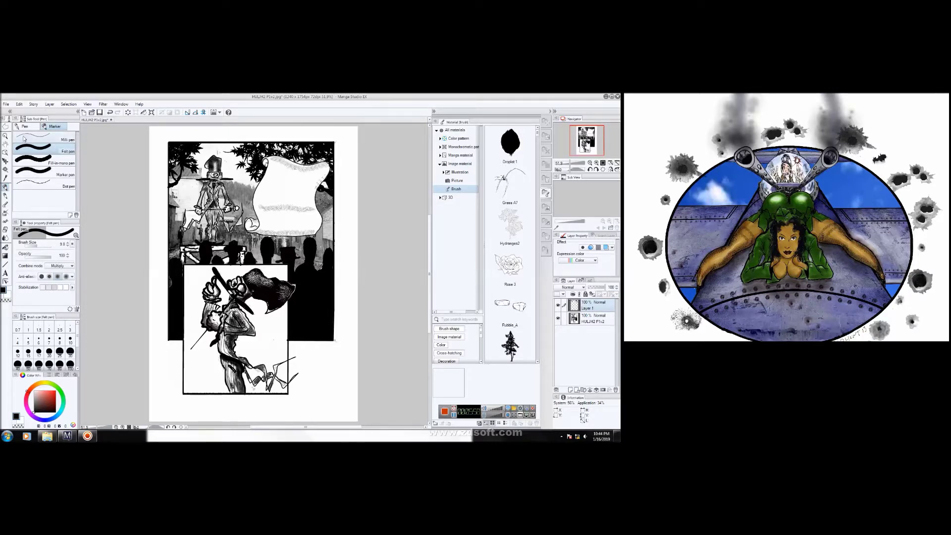
- Magic Wand the lower panel's white background on the HULJH2 P1v2 layer
{"action": "left_click", "coordinate": [589, 318]}
{"action": "key", "text": "w"}
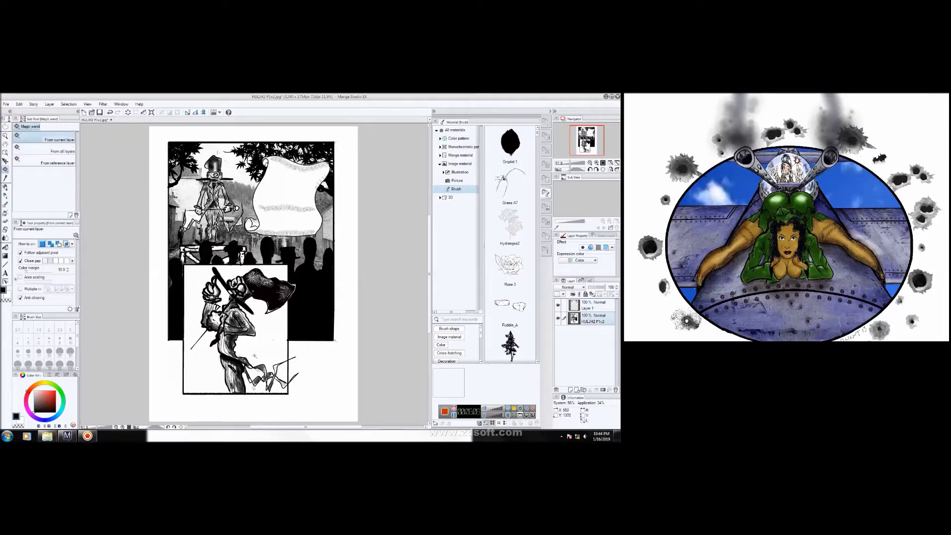
{"action": "left_click", "coordinate": [249, 350]}
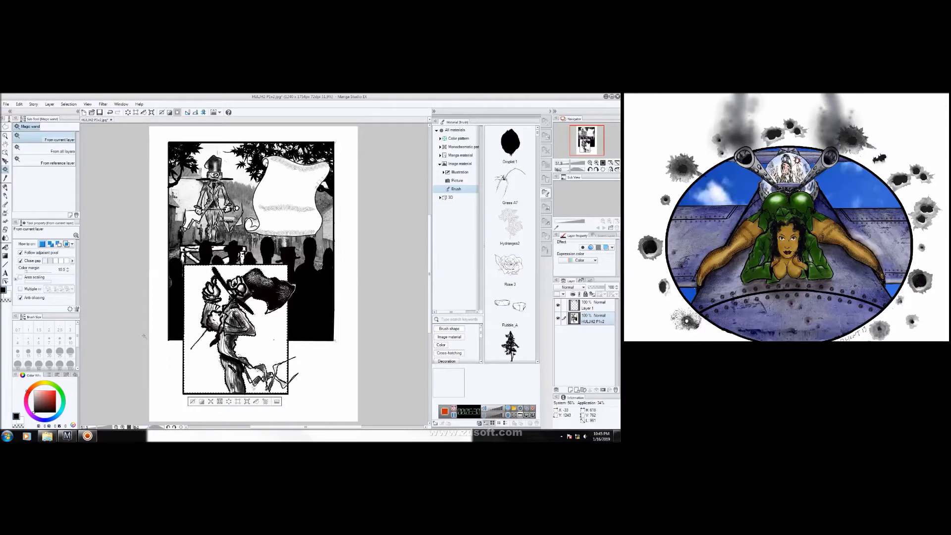
{"action": "key", "text": "b"}
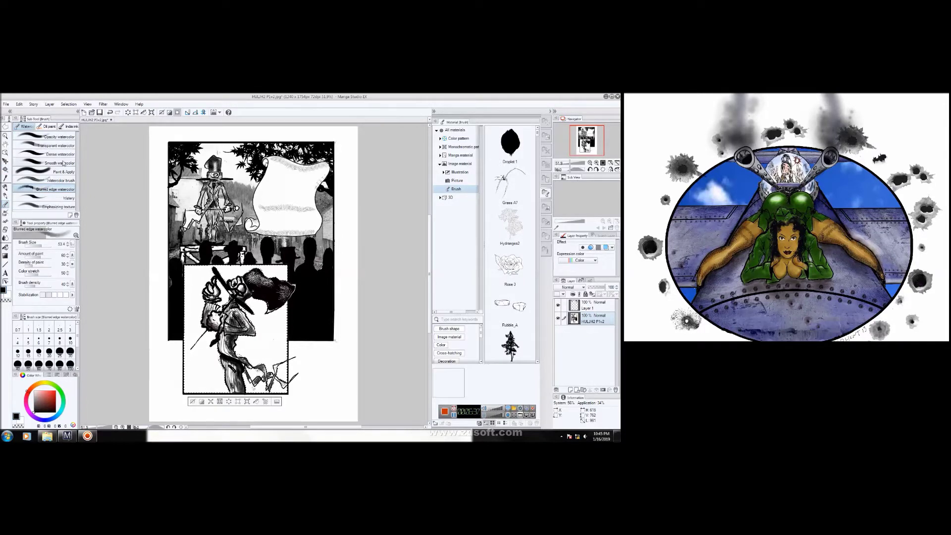
{"action": "left_click", "coordinate": [63, 180]}
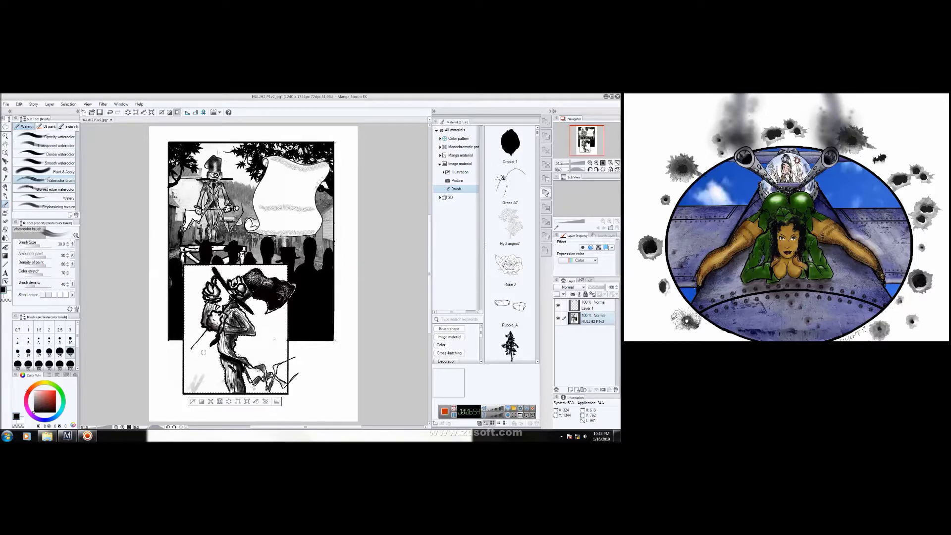
{"action": "left_click", "coordinate": [5, 237]}
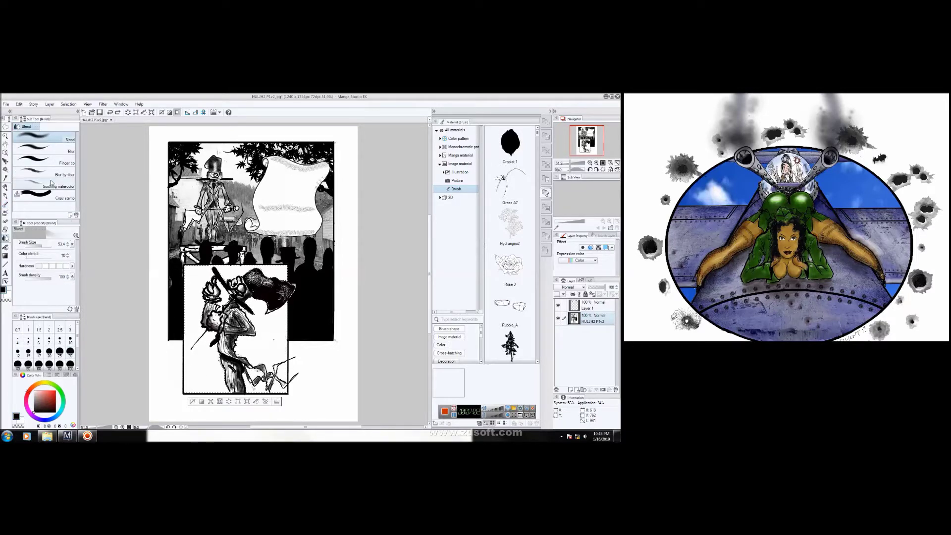
{"action": "left_click", "coordinate": [5, 221]}
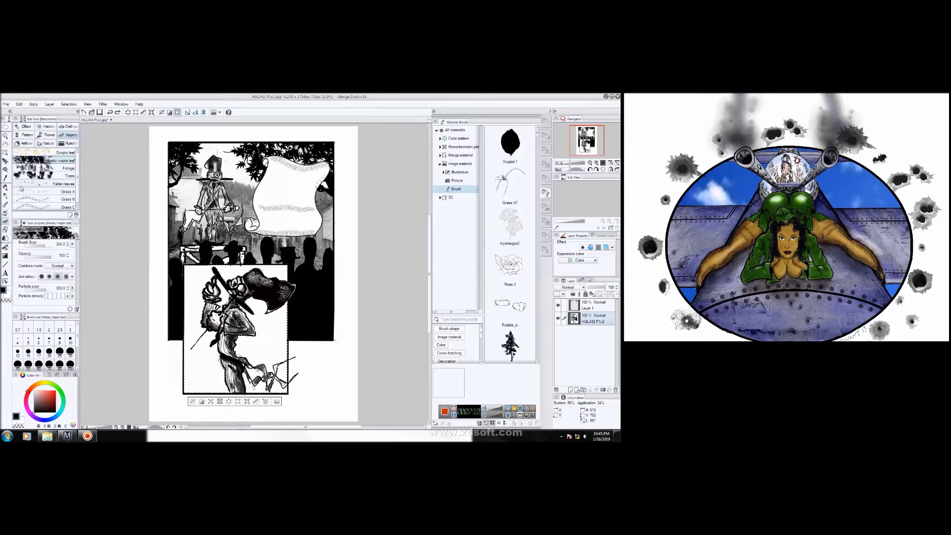
- Texture the lower panel with the "soft" circle and Sparkle A decoration brushes, then deselect
{"action": "left_click", "coordinate": [26, 127]}
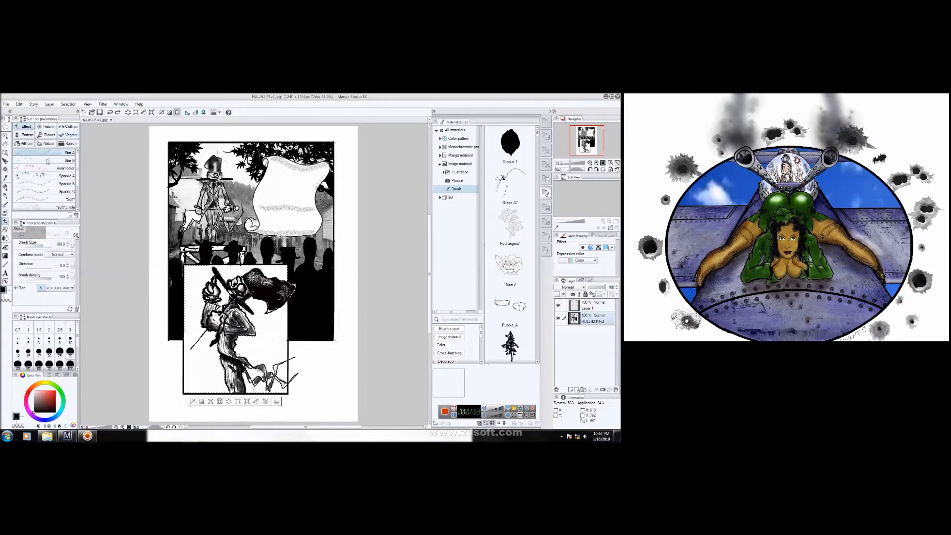
{"action": "left_click", "coordinate": [49, 207]}
{"action": "scroll", "coordinate": [49, 183], "scroll_direction": "down", "scroll_amount": 2}
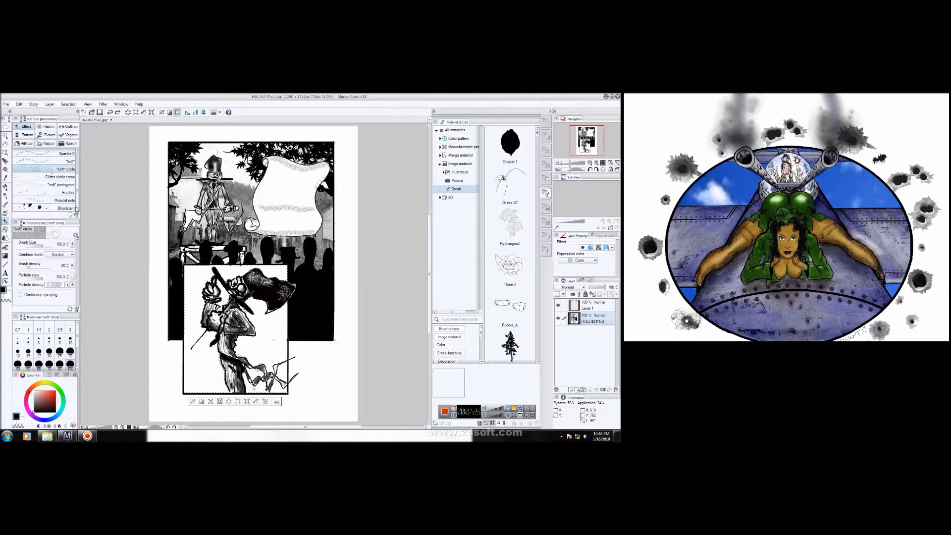
{"action": "mouse_move", "coordinate": [279, 330]}
{"action": "left_mouse_down"}
{"action": "mouse_move", "coordinate": [263, 292]}
{"action": "mouse_move", "coordinate": [209, 274]}
{"action": "left_mouse_up"}
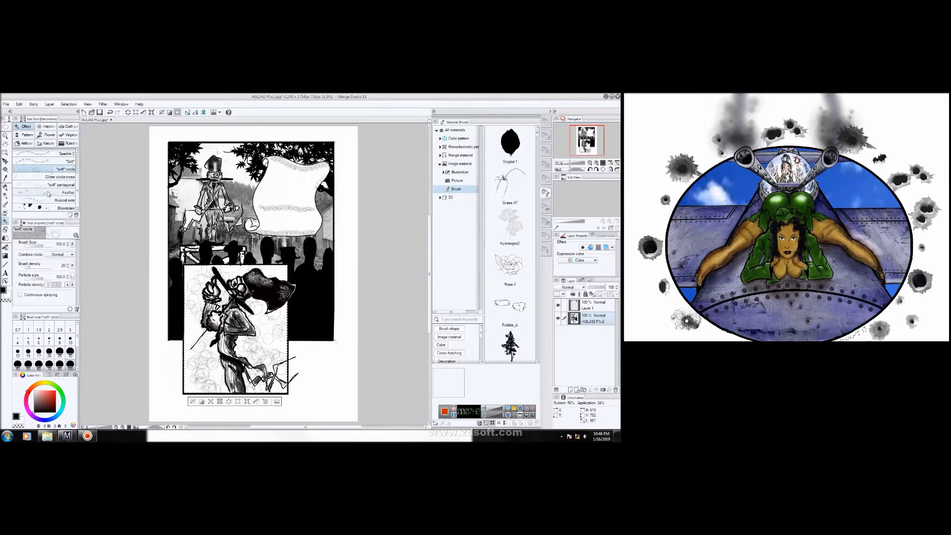
{"action": "scroll", "coordinate": [50, 184], "scroll_direction": "up", "scroll_amount": 2}
{"action": "left_click", "coordinate": [49, 175]}
{"action": "mouse_move", "coordinate": [229, 335]}
{"action": "left_mouse_down"}
{"action": "mouse_move", "coordinate": [247, 270]}
{"action": "mouse_move", "coordinate": [280, 271]}
{"action": "left_mouse_up"}
{"action": "left_click", "coordinate": [6, 169]}
{"action": "left_click", "coordinate": [115, 327]}
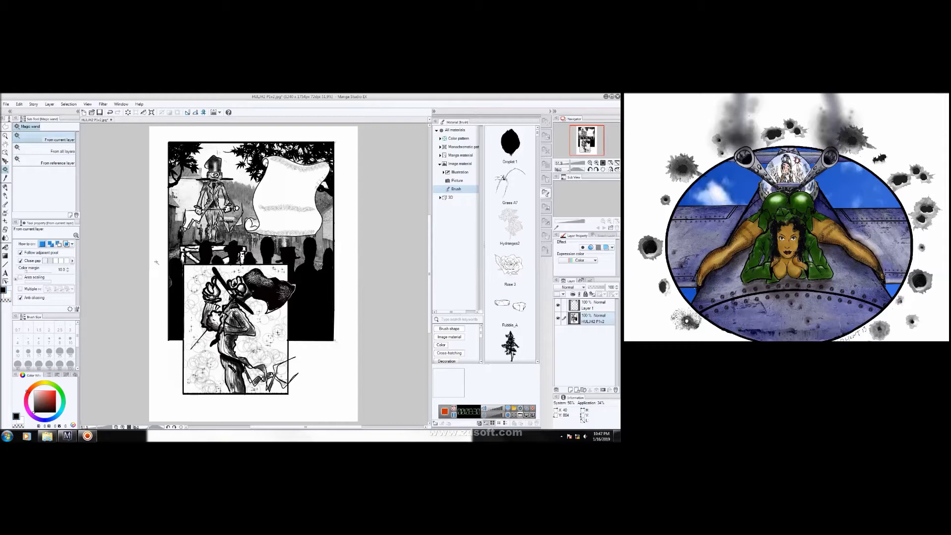
- Begin a Save As of the page and list the available file types
{"action": "left_click", "coordinate": [6, 104]}
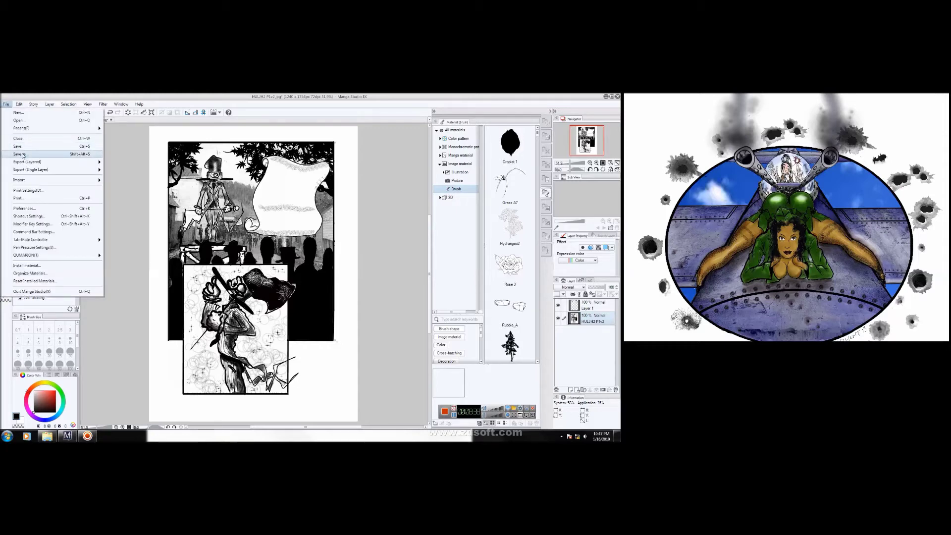
{"action": "left_click", "coordinate": [22, 155]}
{"action": "left_click", "coordinate": [229, 242]}
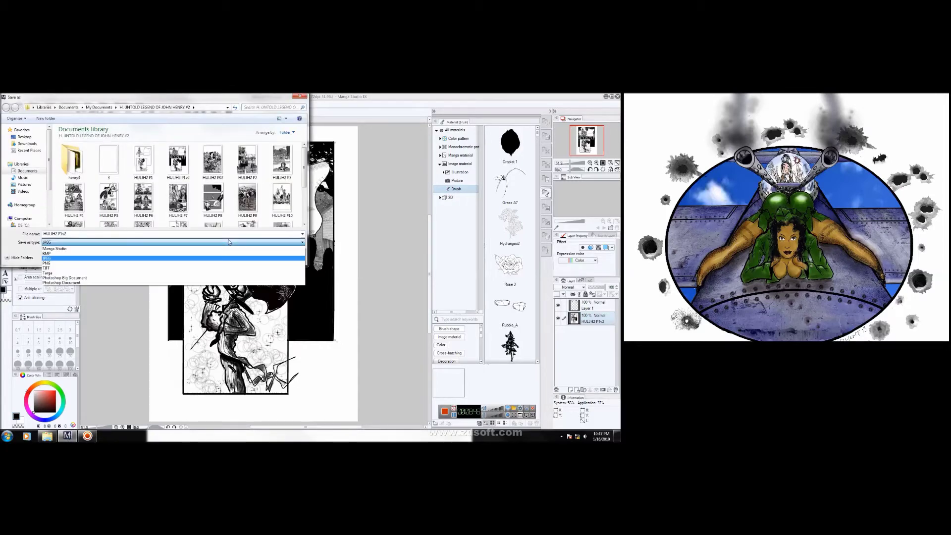